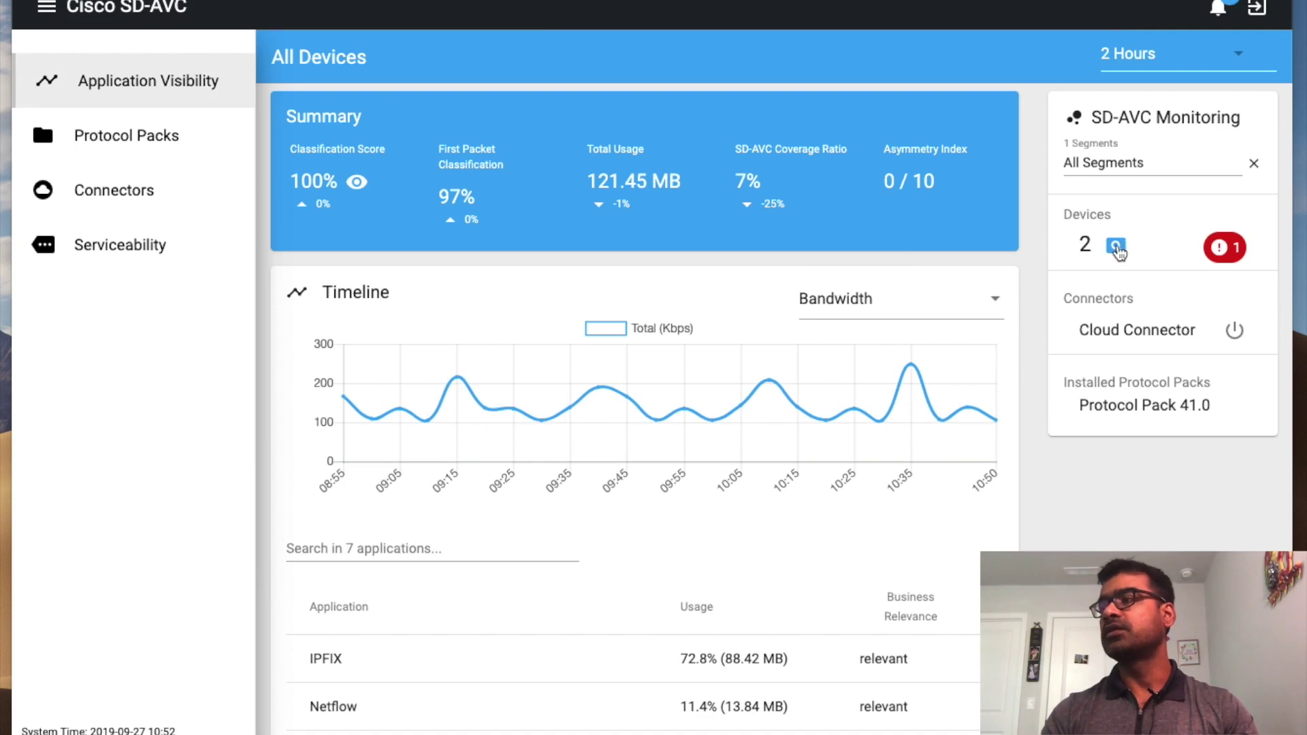
# Identify C4331-1.cisco.com as the erroring device, then bring a terminal window to the top
pyautogui.click(1225, 252)
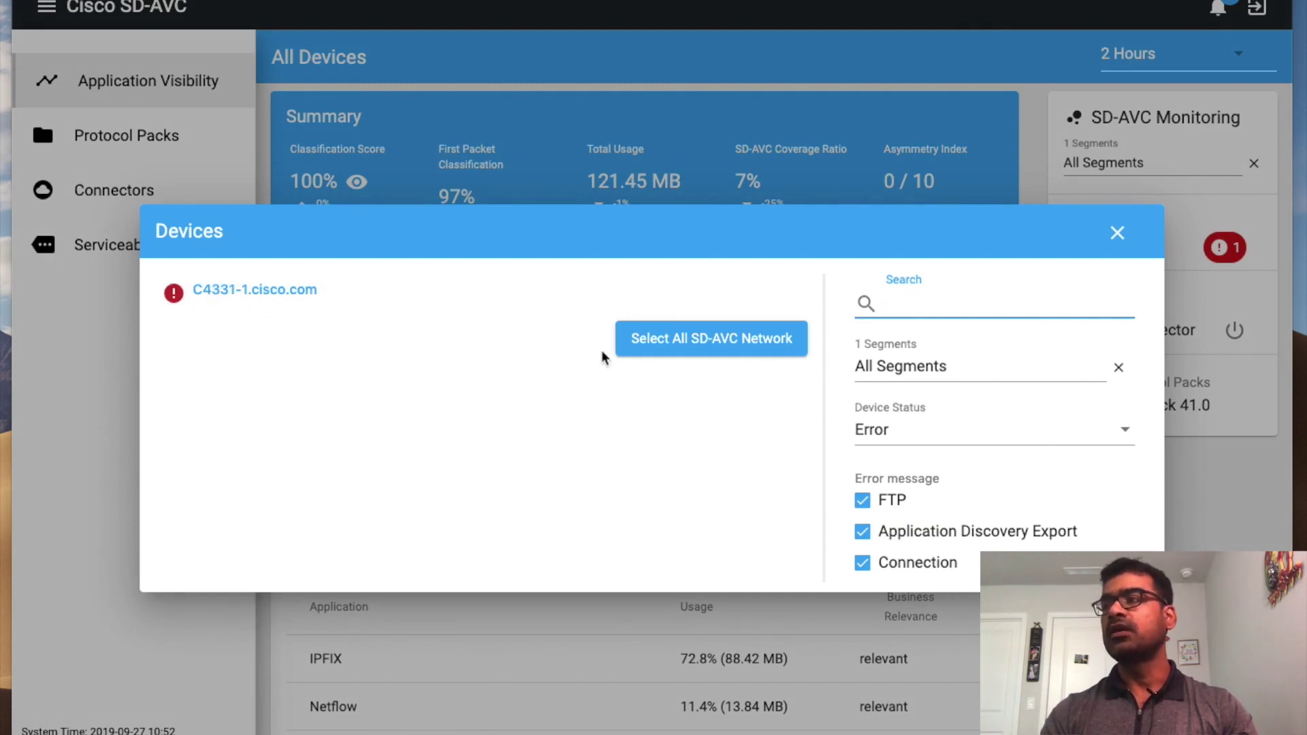
pyautogui.click(1117, 234)
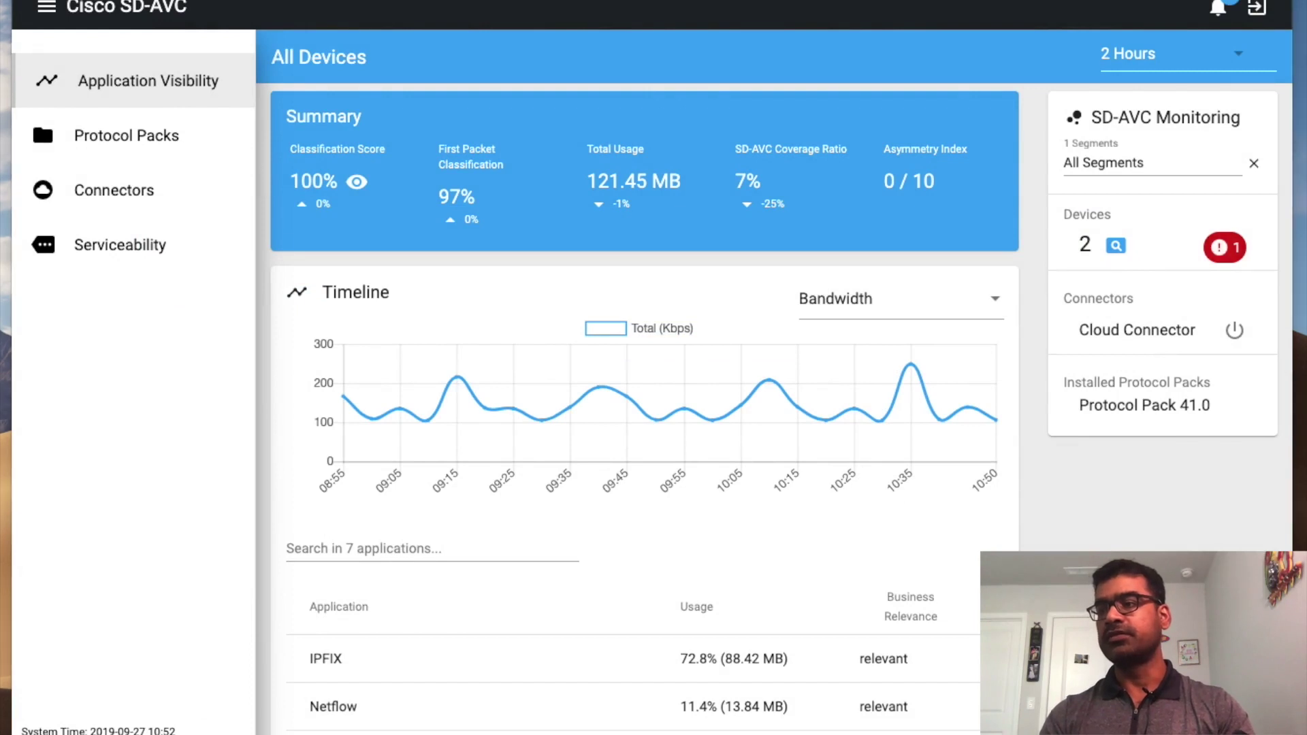
pyautogui.press('super+Tab')
pyautogui.moveTo(365, 497); pyautogui.dragTo(237, 8)
# SSH to router 10.122.35.15, log in, and enter privileged enable mode
pyautogui.write('ssh ')
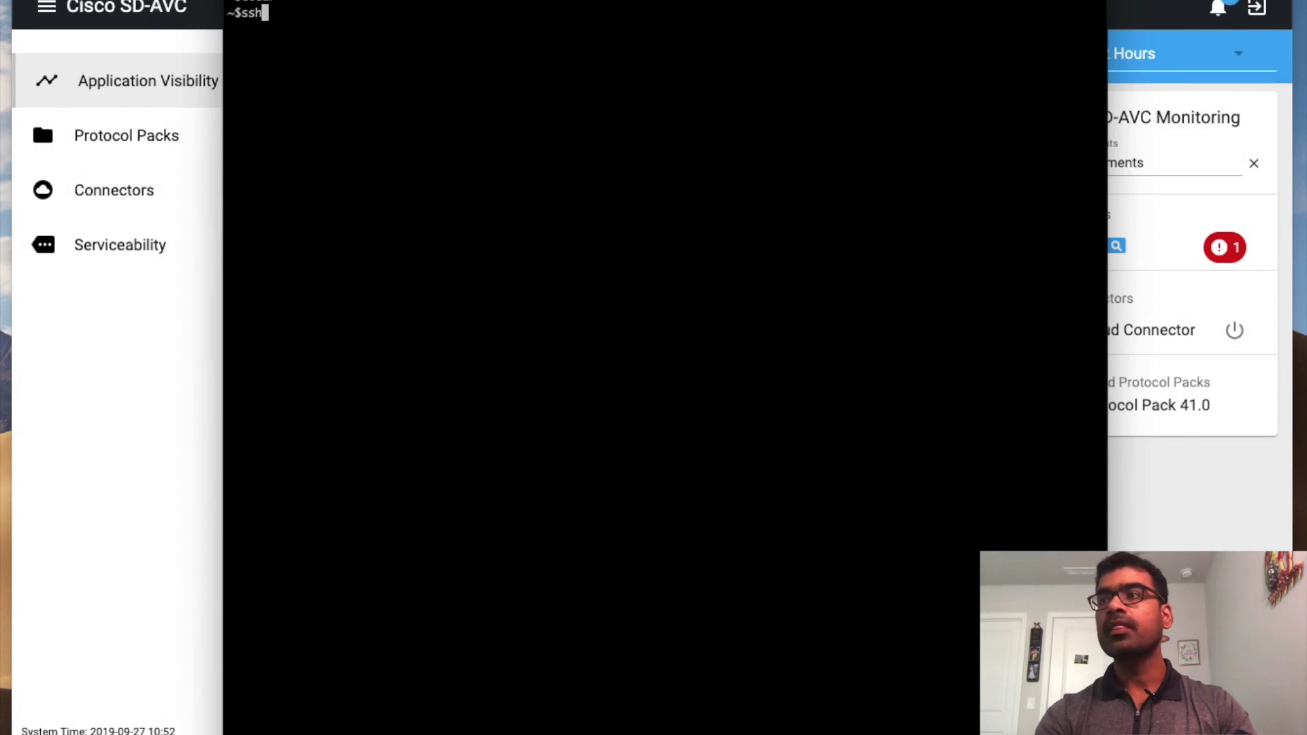
pyautogui.write('dnac')
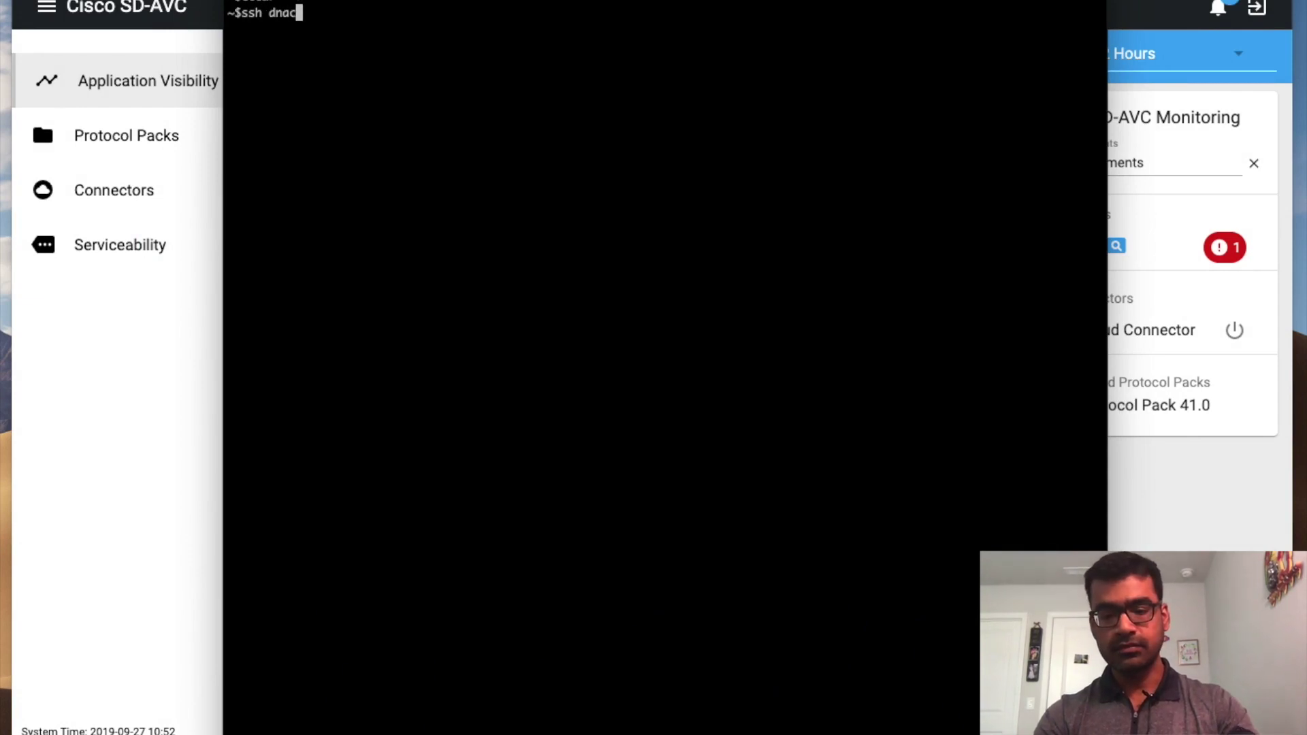
pyautogui.write('@101.22.')
pyautogui.press('BackSpace')
pyautogui.press('BackSpace')
pyautogui.press('BackSpace')
pyautogui.press('BackSpace')
pyautogui.press('BackSpace')
pyautogui.write('.1')
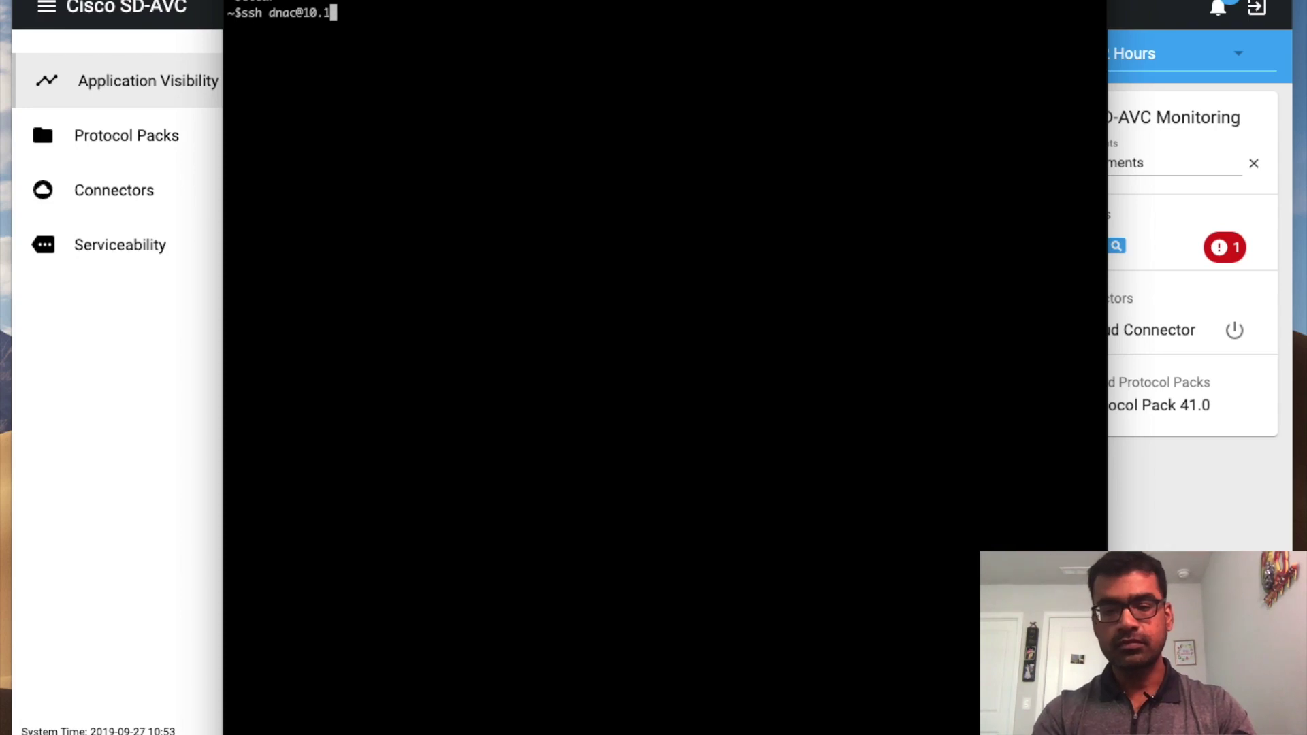
pyautogui.write('22.35.15')
pyautogui.press('Return')
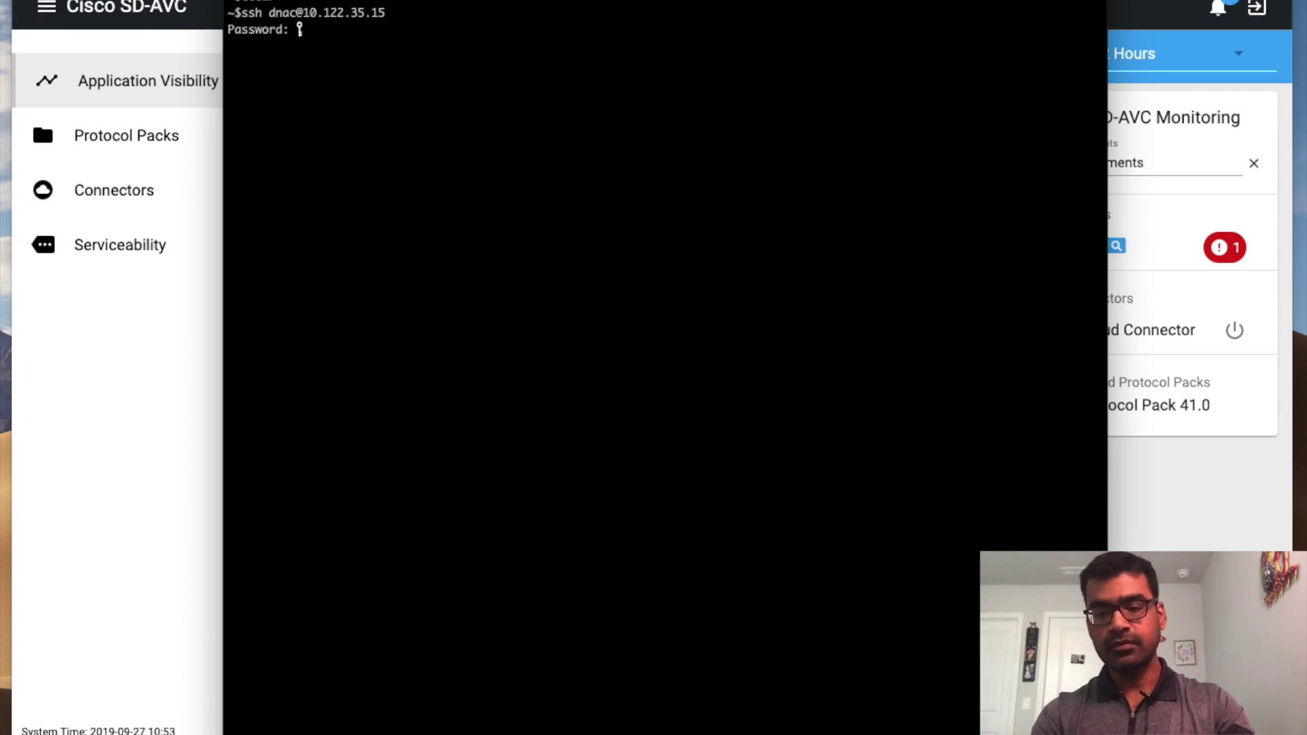
pyautogui.press('Return')
pyautogui.write('en')
pyautogui.press('Return')
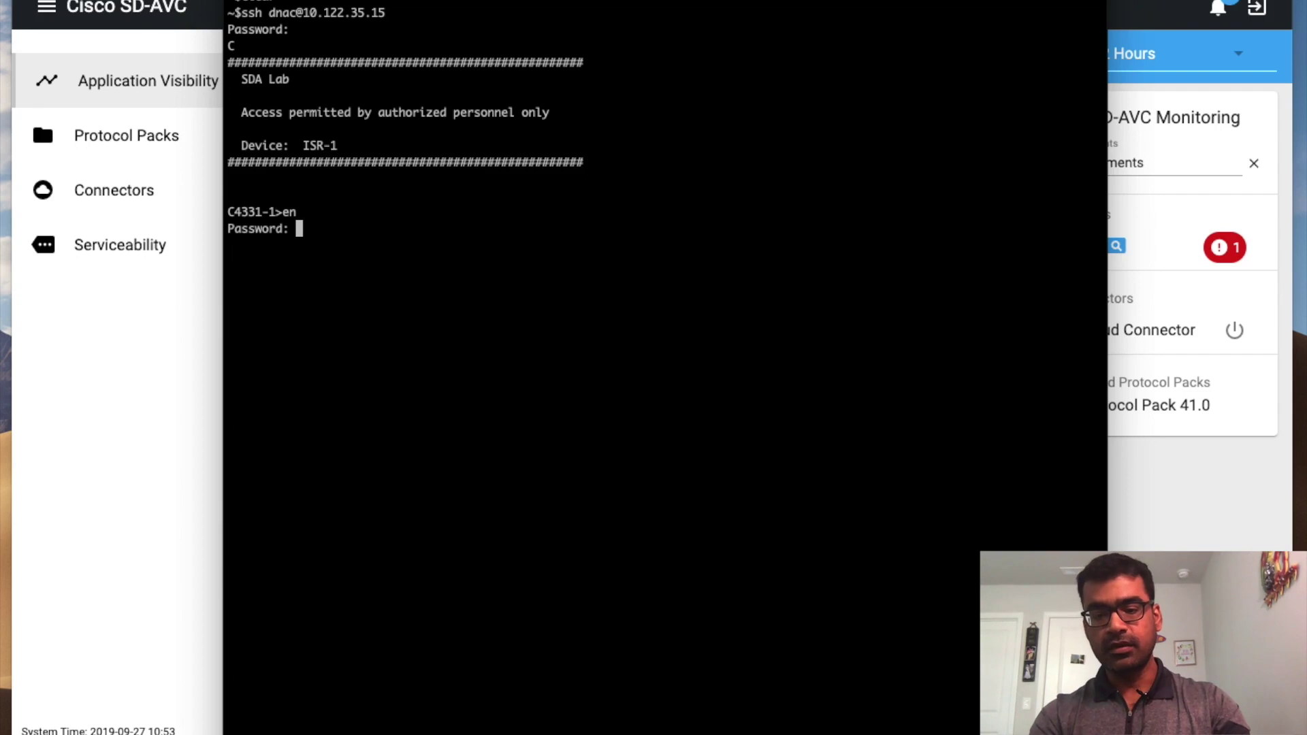
pyautogui.press('Return')
pyautogui.write('en')
pyautogui.press('Return')
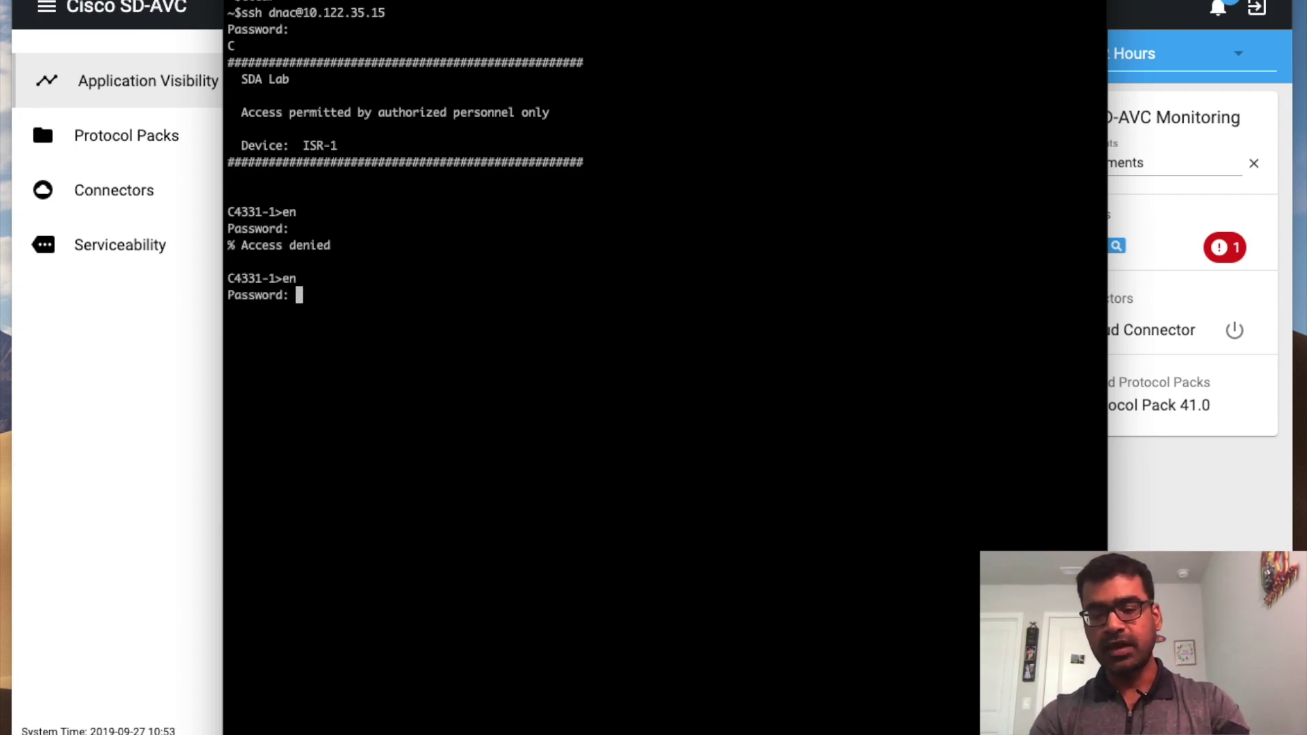
pyautogui.press('Return')
pyautogui.press('Return')
# Apply avc sd-service config: segment RTP_SDA, controller 10.122.35.31, source-interface GigabitEthernet0
pyautogui.press('Return')
pyautogui.write('conf t')
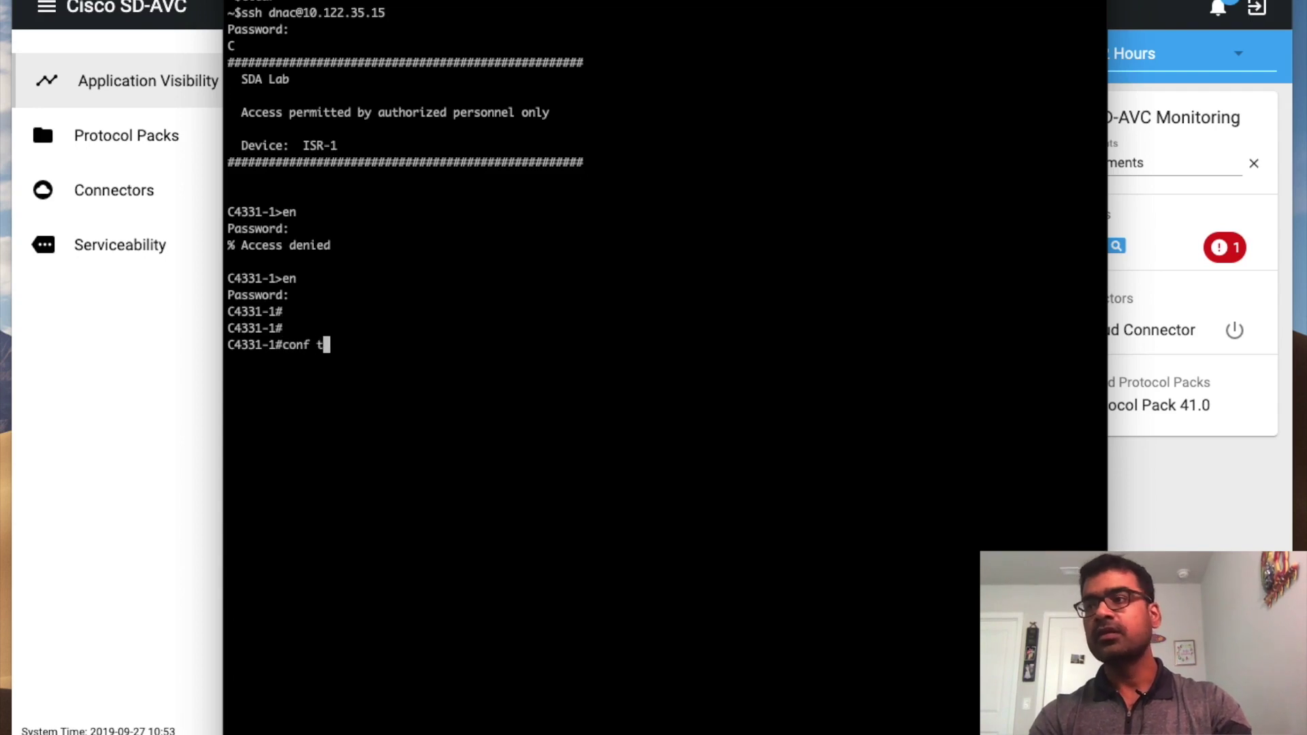
pyautogui.press('Return')
pyautogui.write('avc sd-service  segment RTP_SDA  controller   address 10.122.35.31   source-interface GigabitEthernet0  ! !')
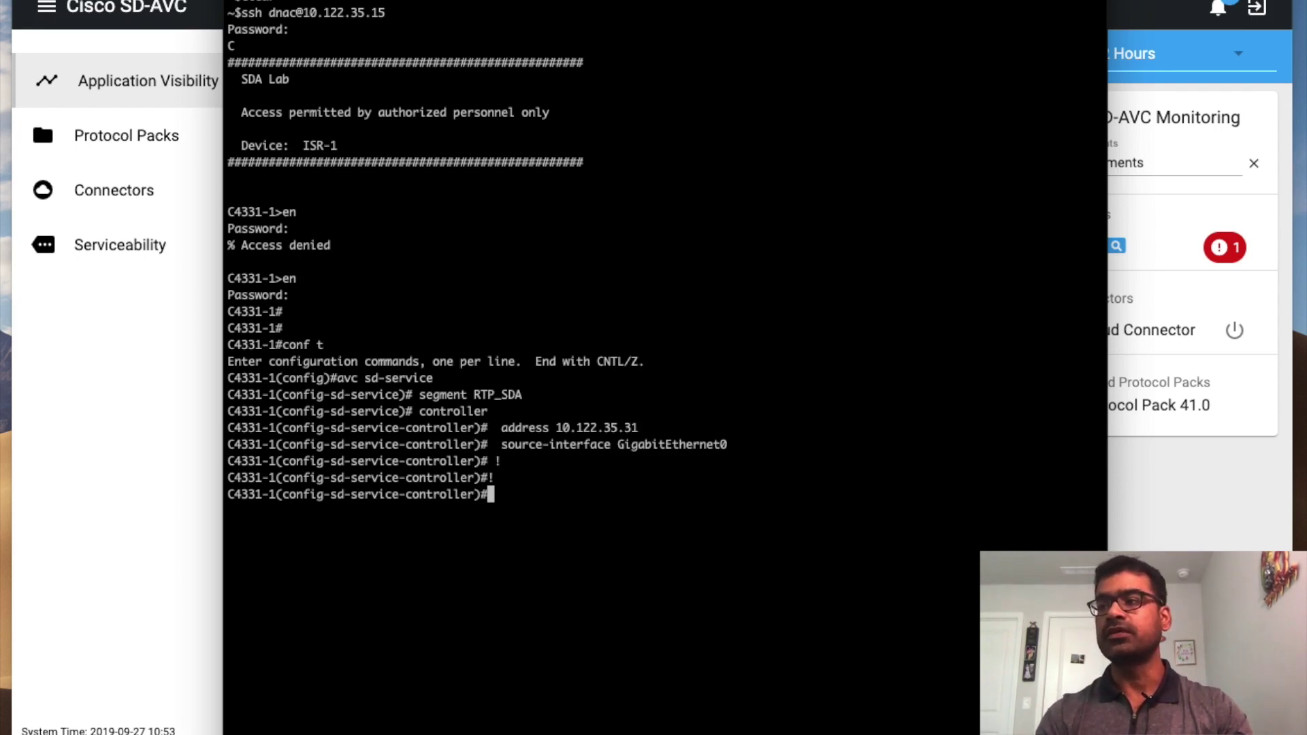
pyautogui.write('end')
pyautogui.press('Return')
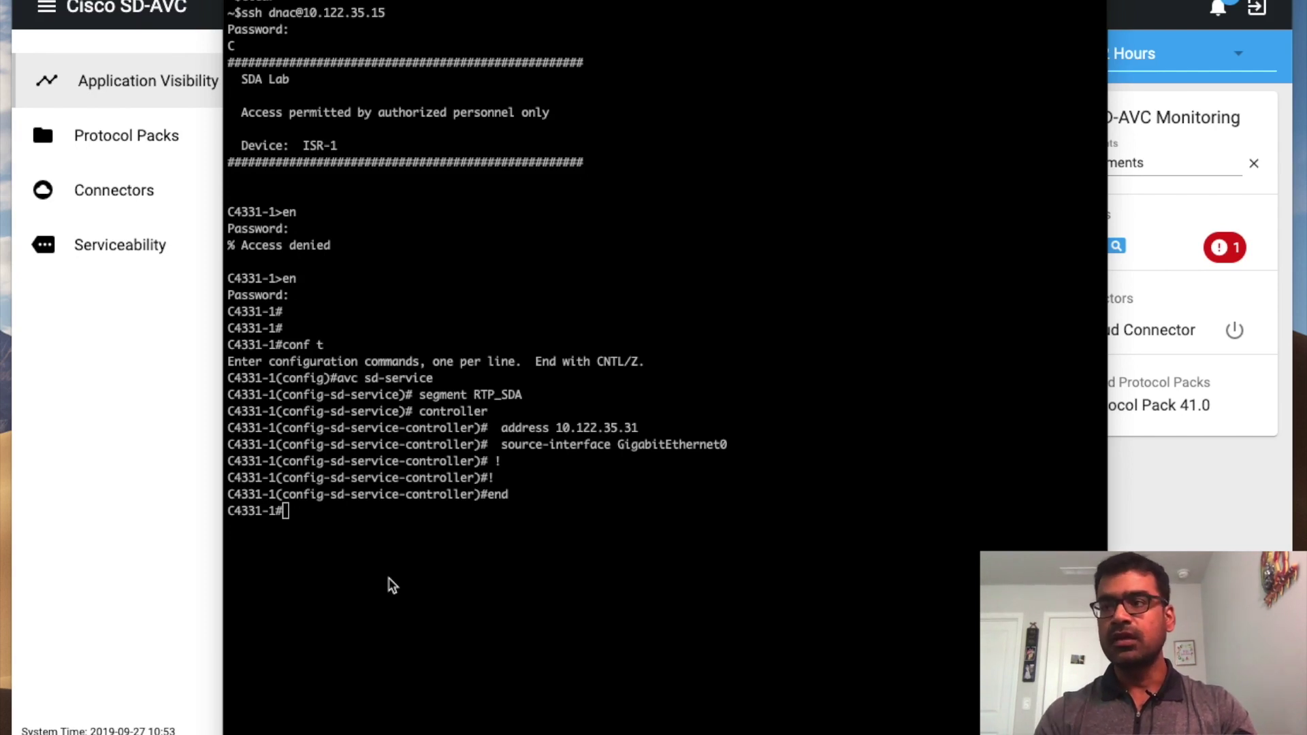
# Check the router's licensing with show license and show license summary, which report EVAL MODE
pyautogui.press('Return')
pyautogui.press('Return')
pyautogui.write('sh ')
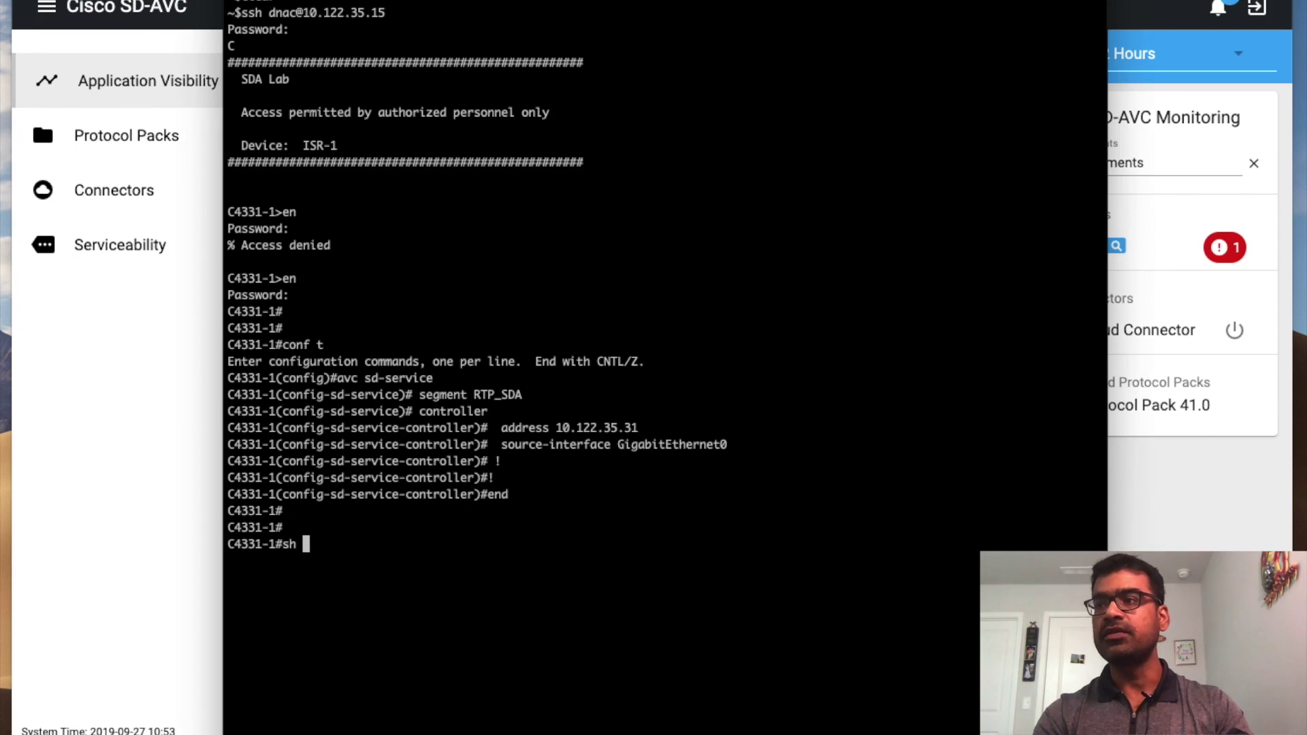
pyautogui.write('lec')
pyautogui.press('Tab')
pyautogui.press('BackSpace')
pyautogui.press('BackSpace')
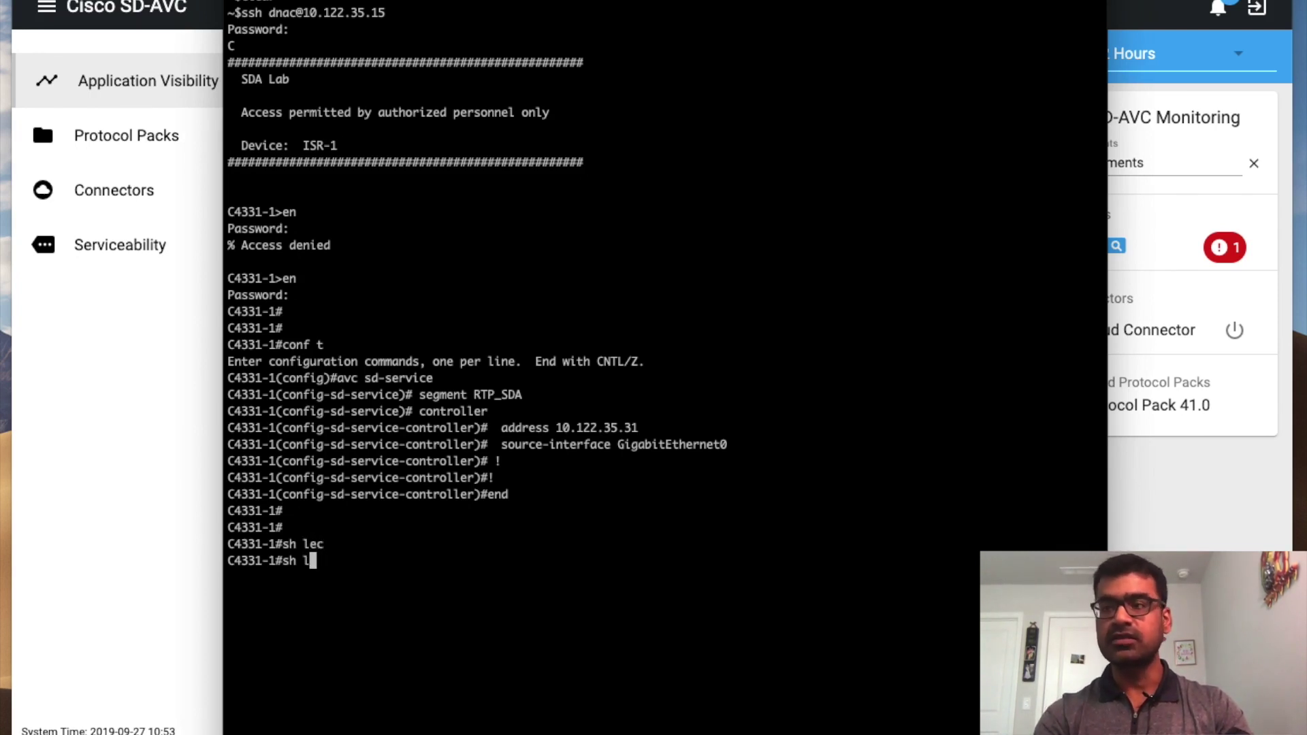
pyautogui.write('i')
pyautogui.press('Tab')
pyautogui.write('c')
pyautogui.press('Tab')
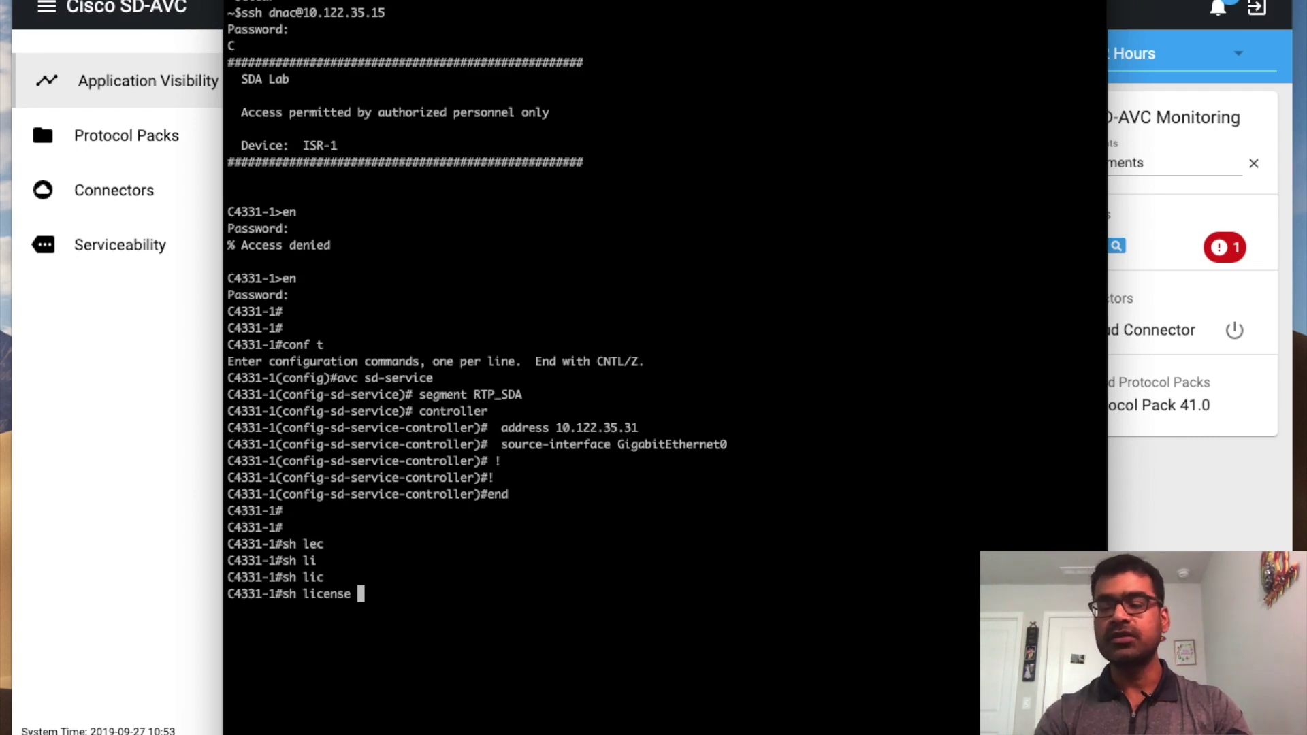
pyautogui.press('Return')
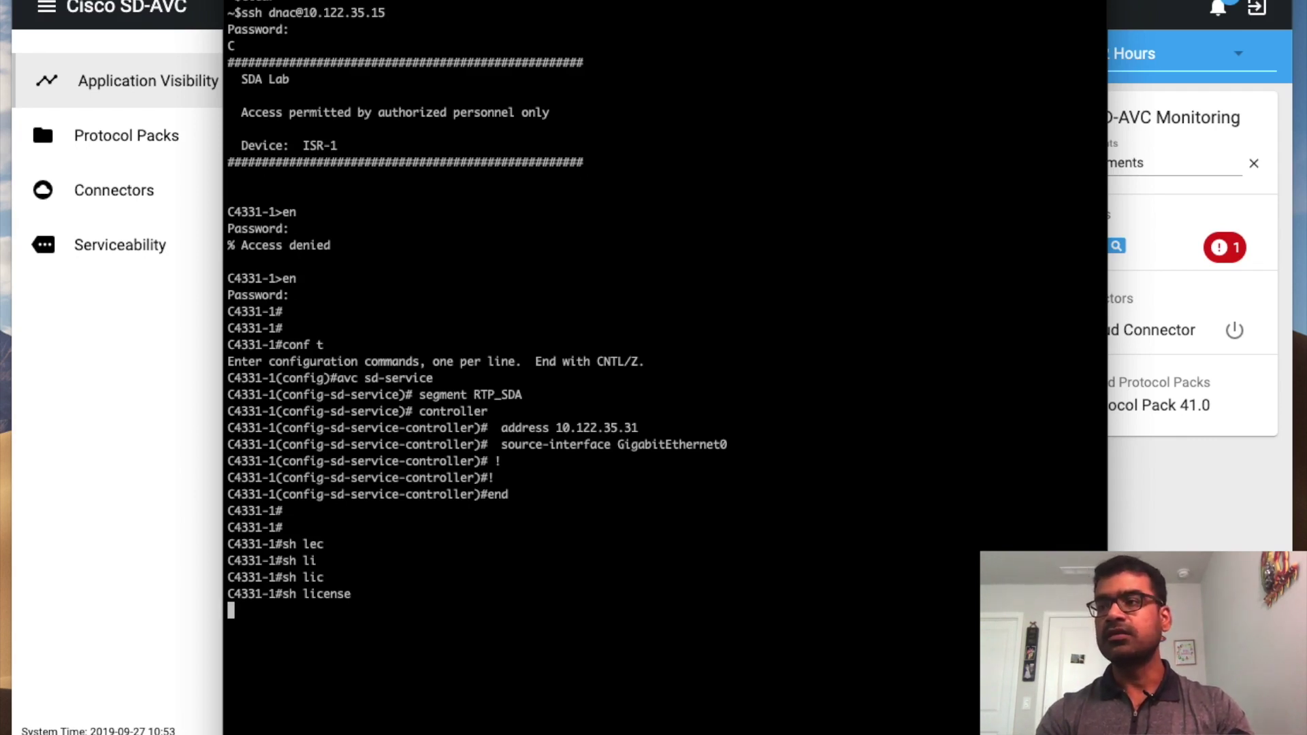
pyautogui.write('sh lic')
pyautogui.press('Tab')
pyautogui.write('sum')
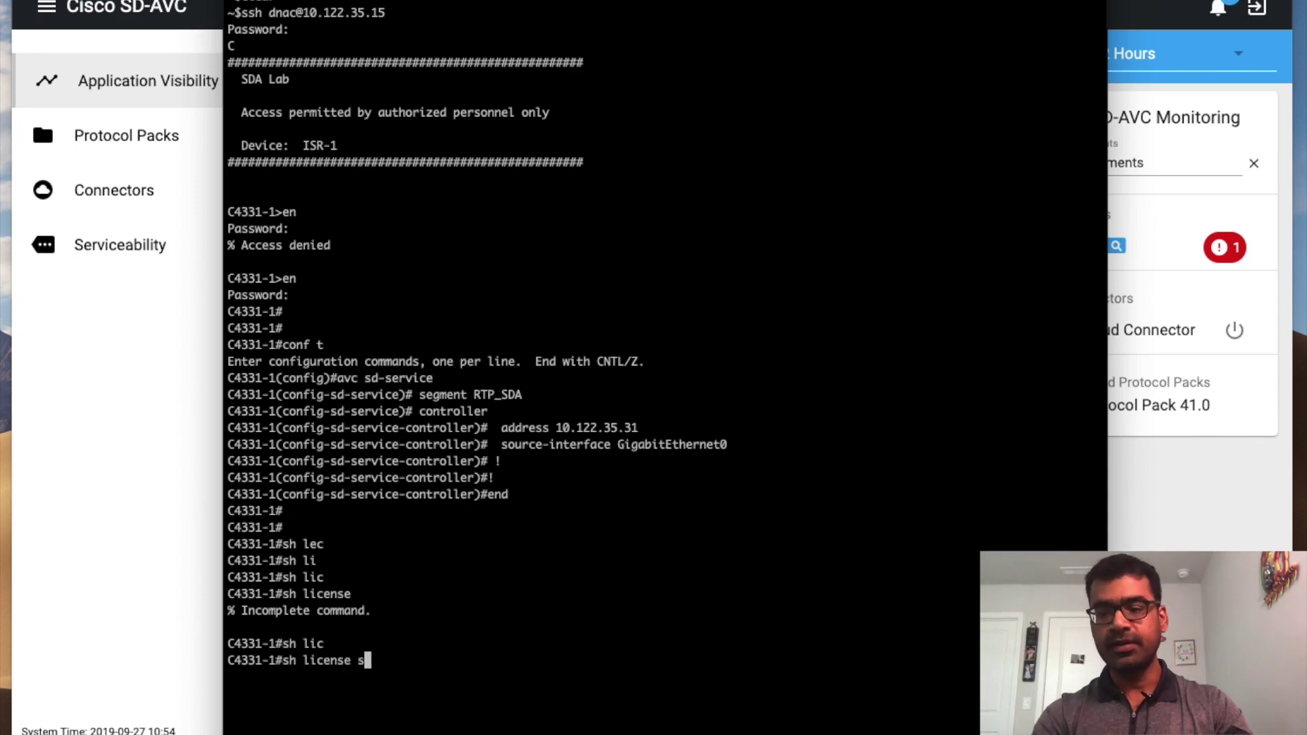
pyautogui.press('Tab')
pyautogui.press('Return')
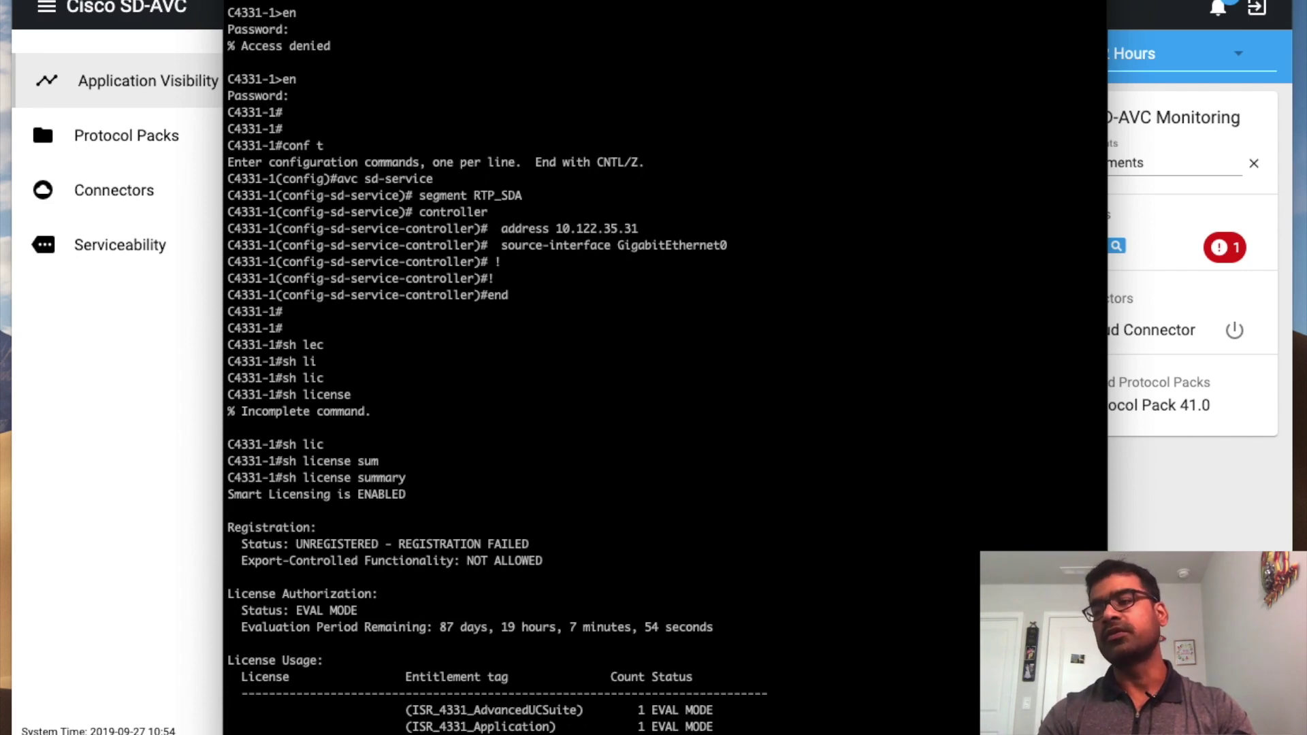
# Filter the running config for license lines with show run | i license
pyautogui.press('Return')
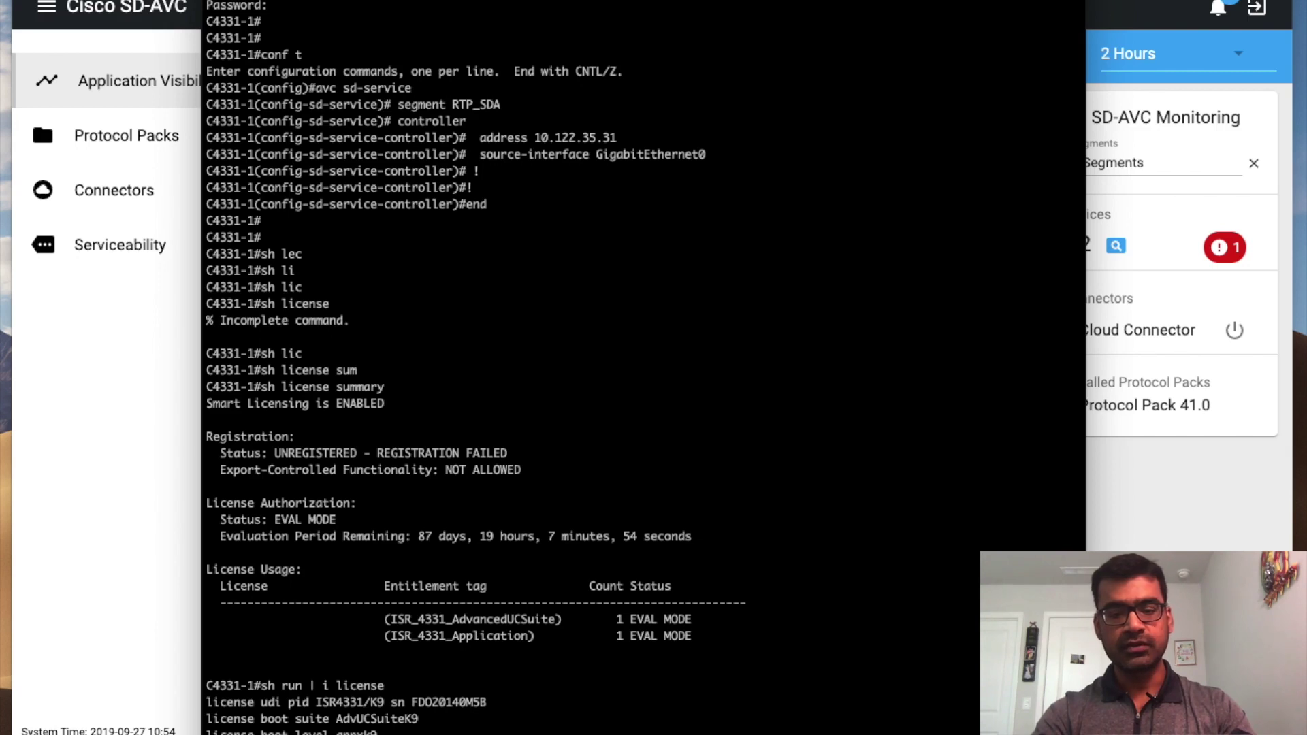
pyautogui.press('Return')
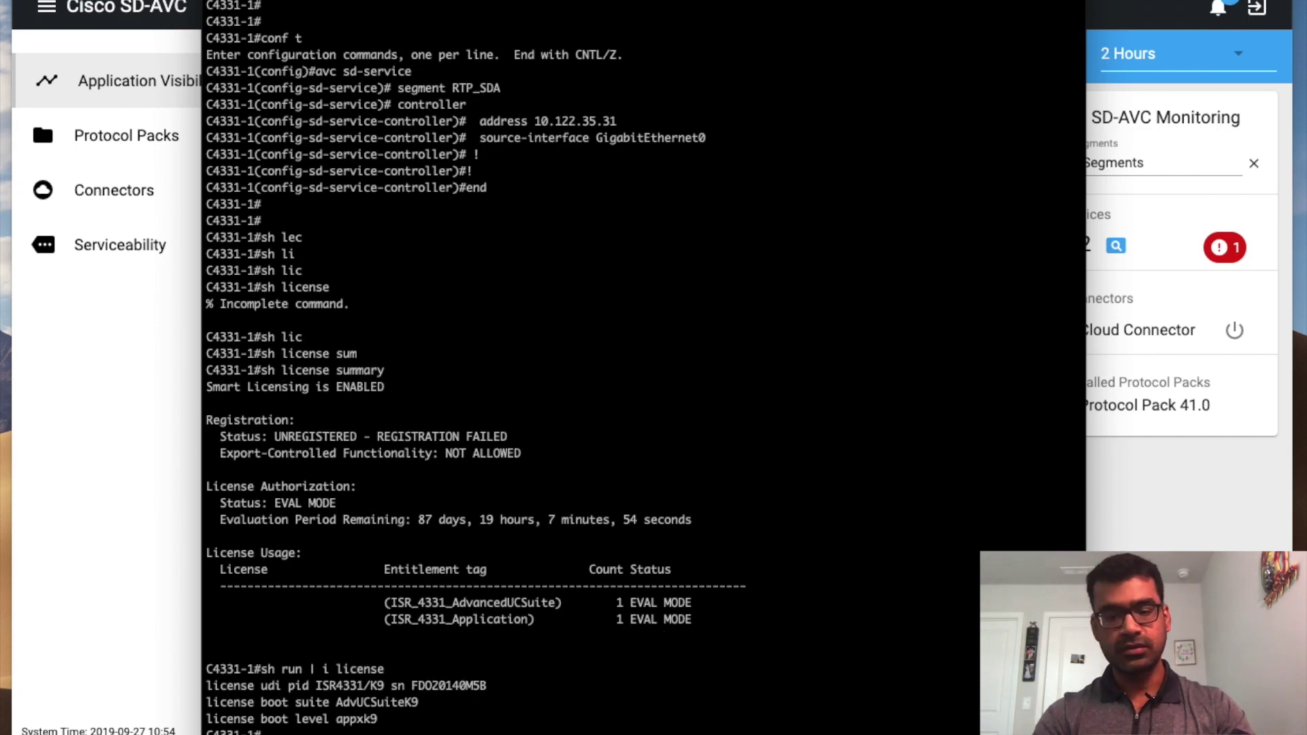
pyautogui.press('Return')
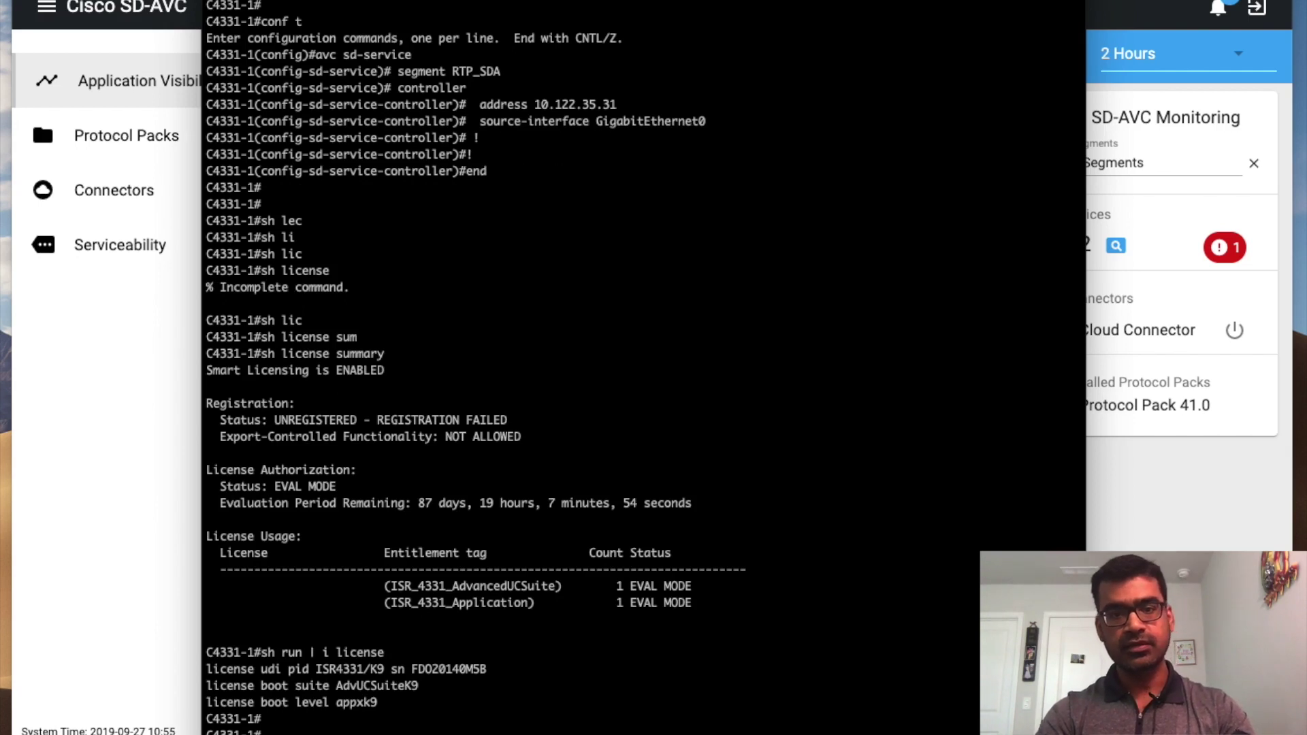
pyautogui.press('Return')
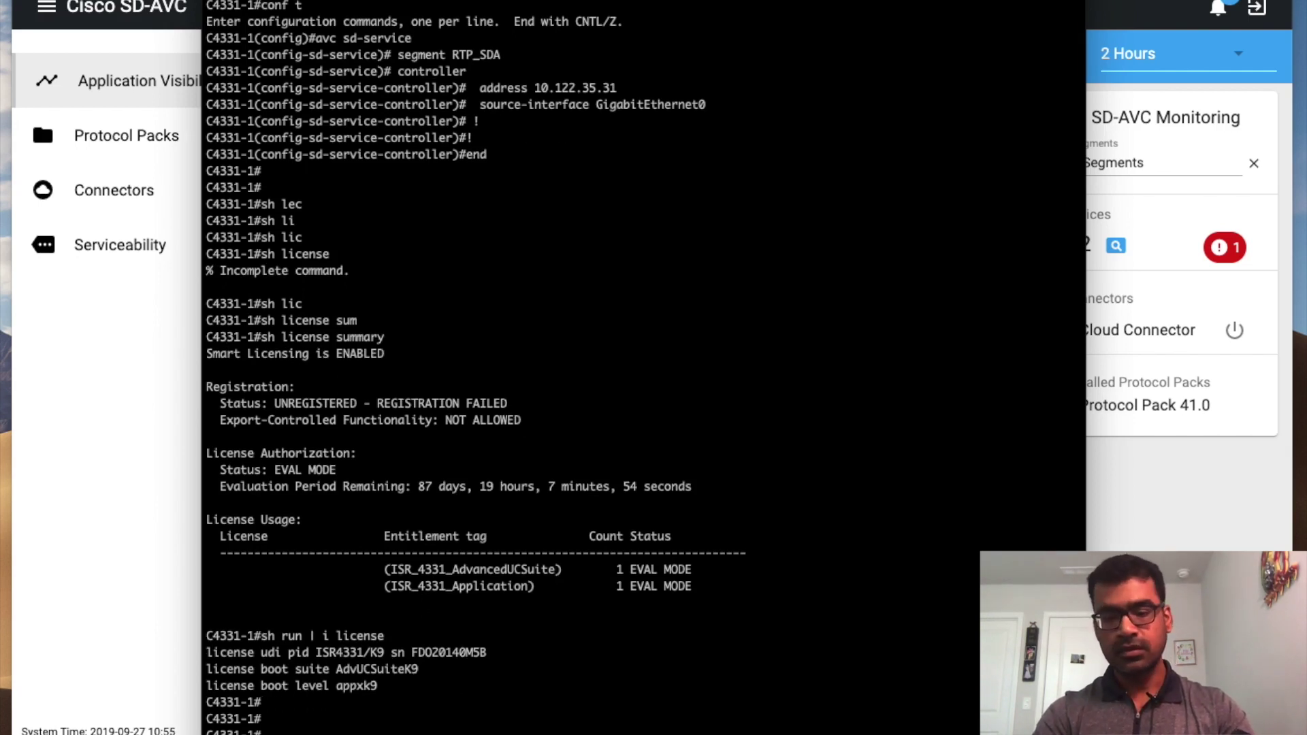
pyautogui.press('Return')
# Run show avc sd-service info connectivity, confirming CONNECTED to controller 10.122.35.31
pyautogui.write('sh avc sd')
pyautogui.press('Tab')
pyautogui.write('con')
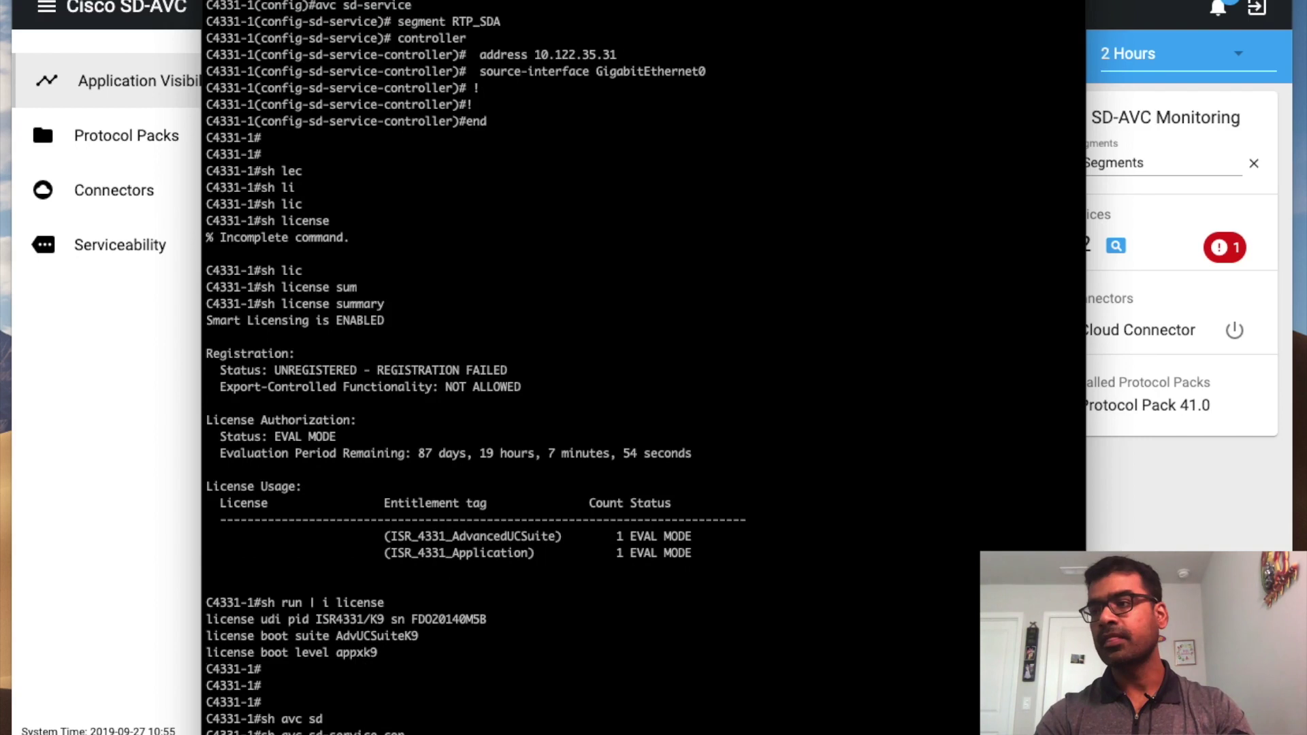
pyautogui.press('BackSpace')
pyautogui.press('BackSpace')
pyautogui.press('BackSpace')
pyautogui.write('in')
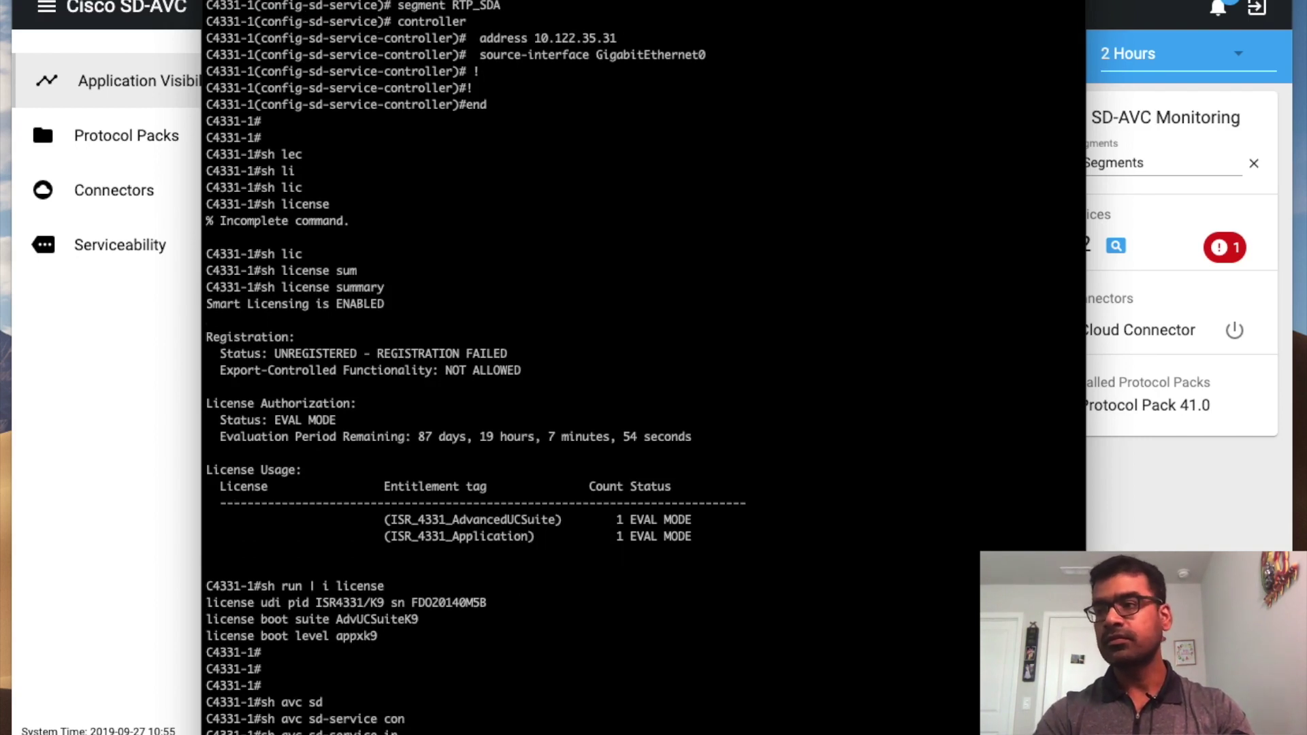
pyautogui.write('?')
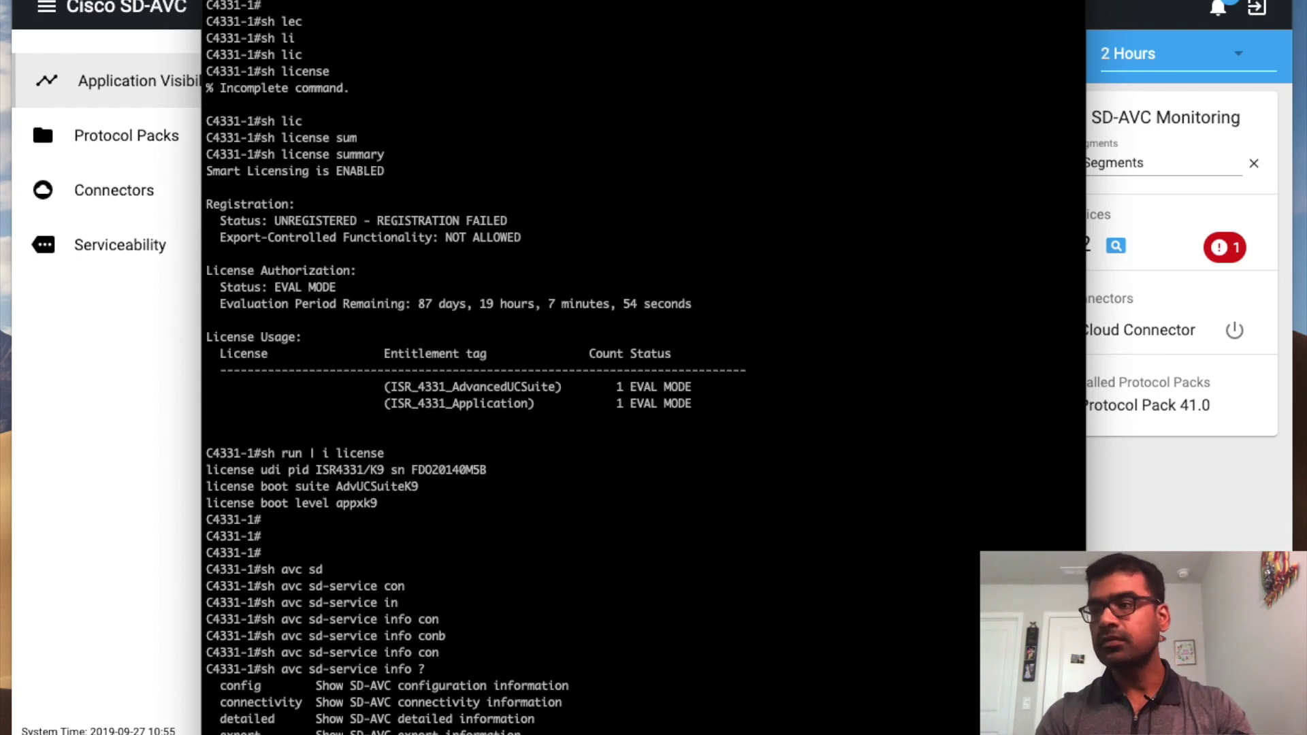
pyautogui.write('connectivity')
pyautogui.press('Return')
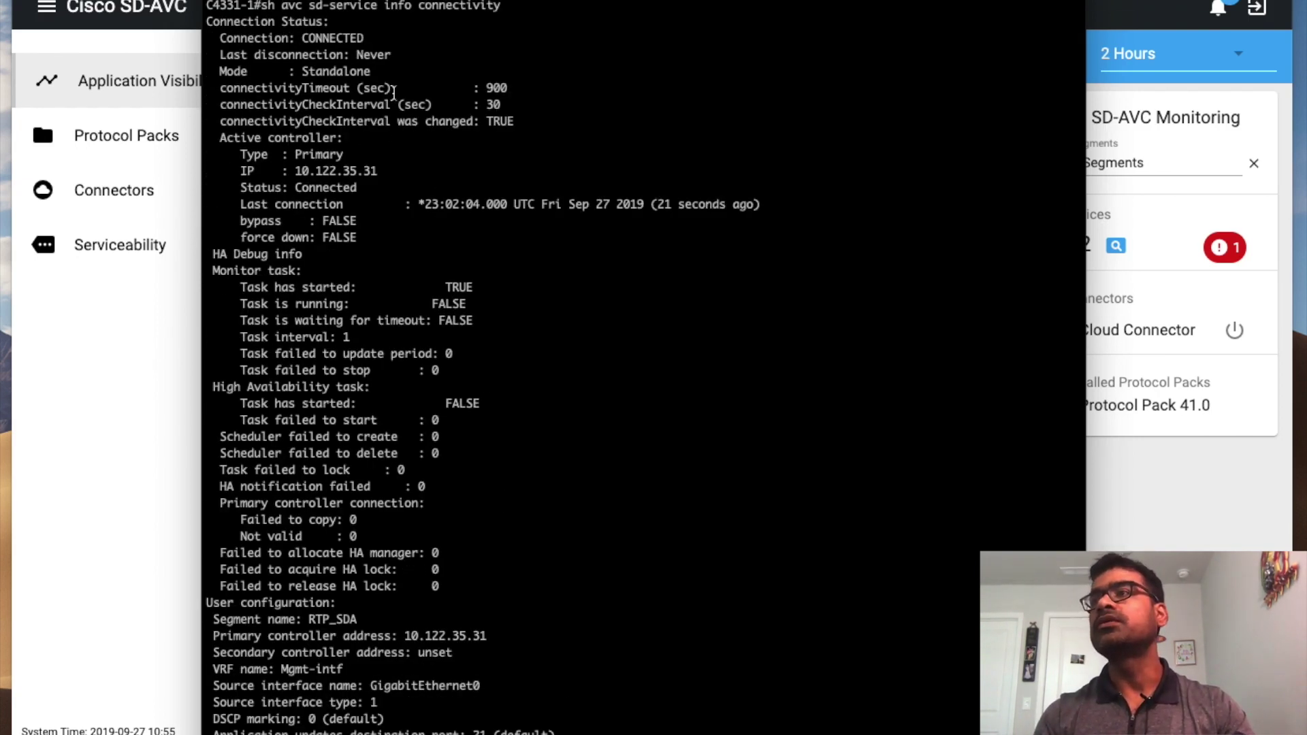
# Highlight the Connection: CONNECTED line and return to the SD-AVC dashboard
pyautogui.moveTo(371, 39); pyautogui.dragTo(204, 38)
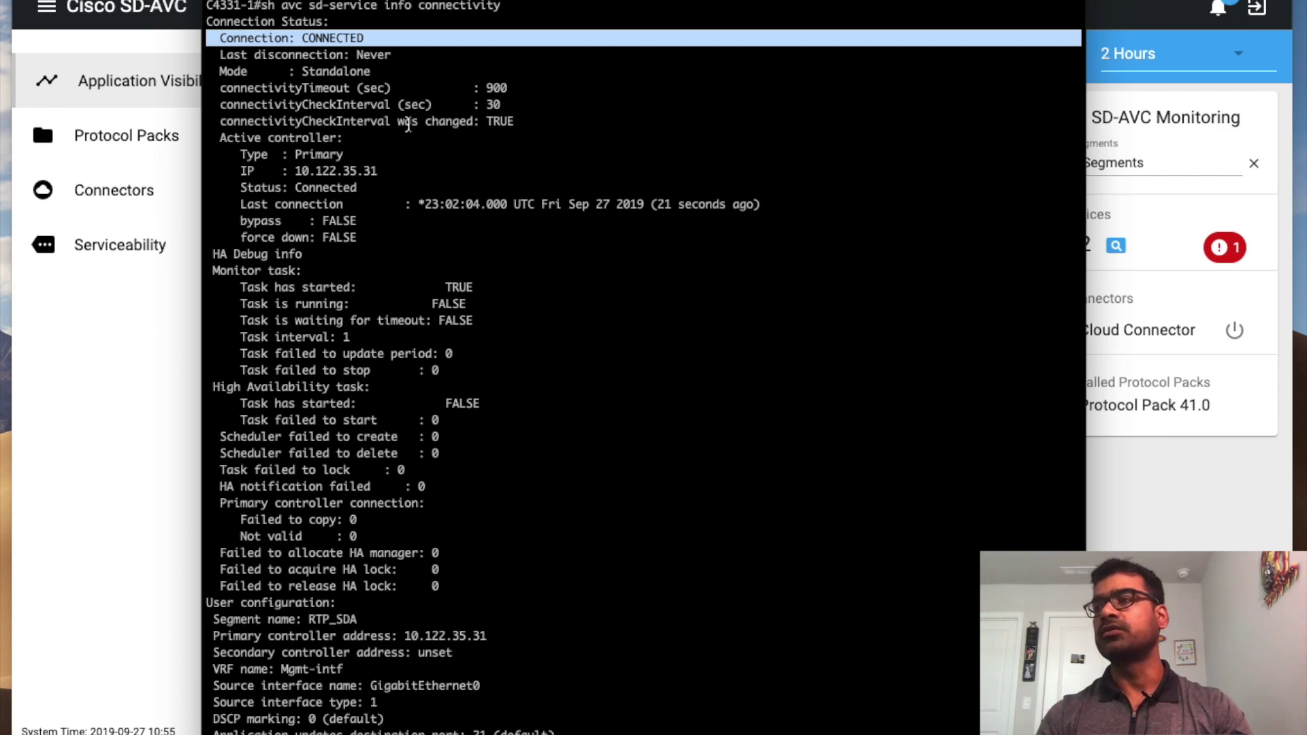
pyautogui.click(139, 407)
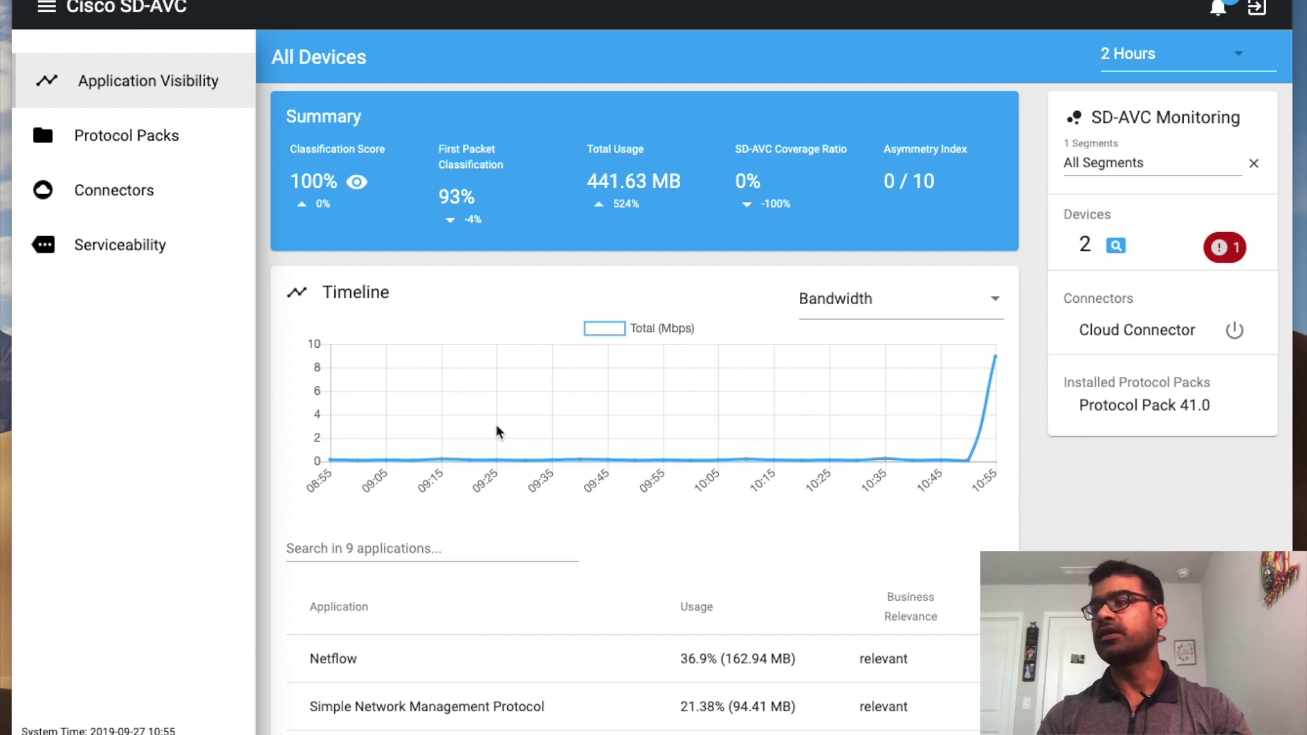
# Reload the SD-AVC dashboard page with Cmd+R
pyautogui.press('super+r')
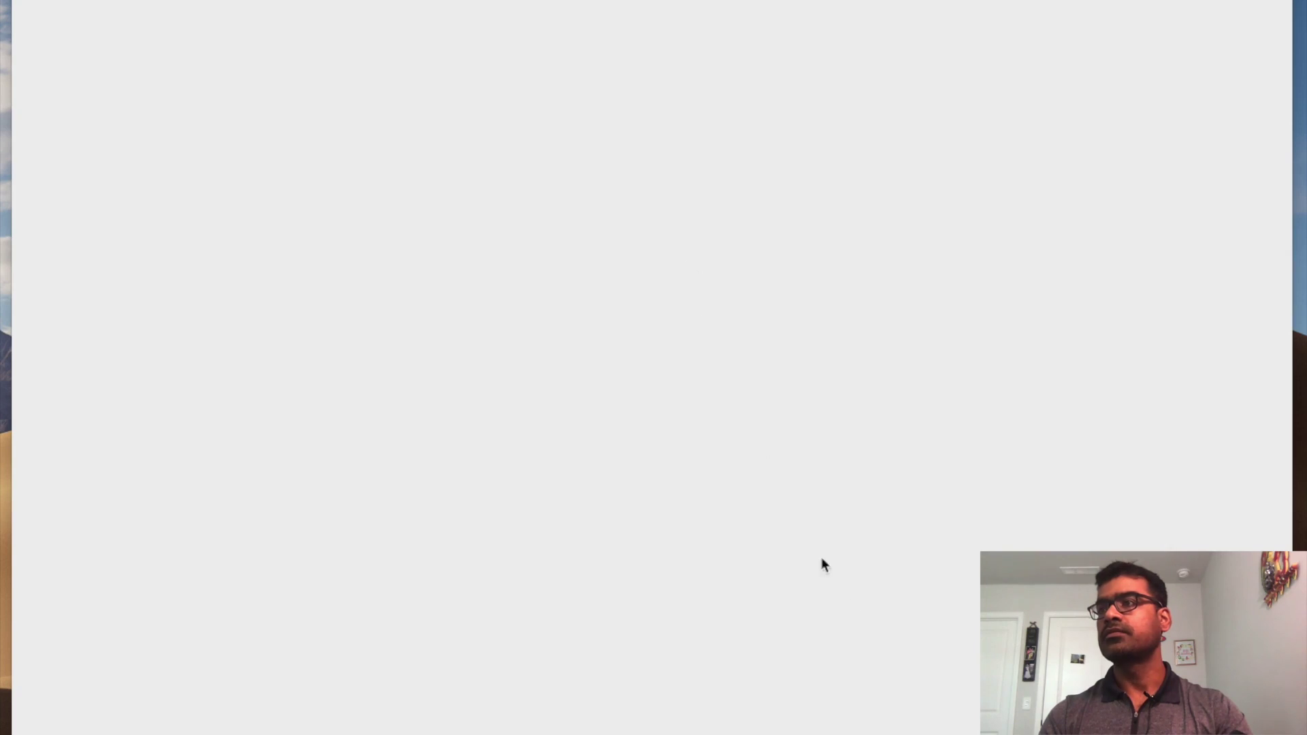
pyautogui.moveTo(967, 733); pyautogui.dragTo(809, 0)
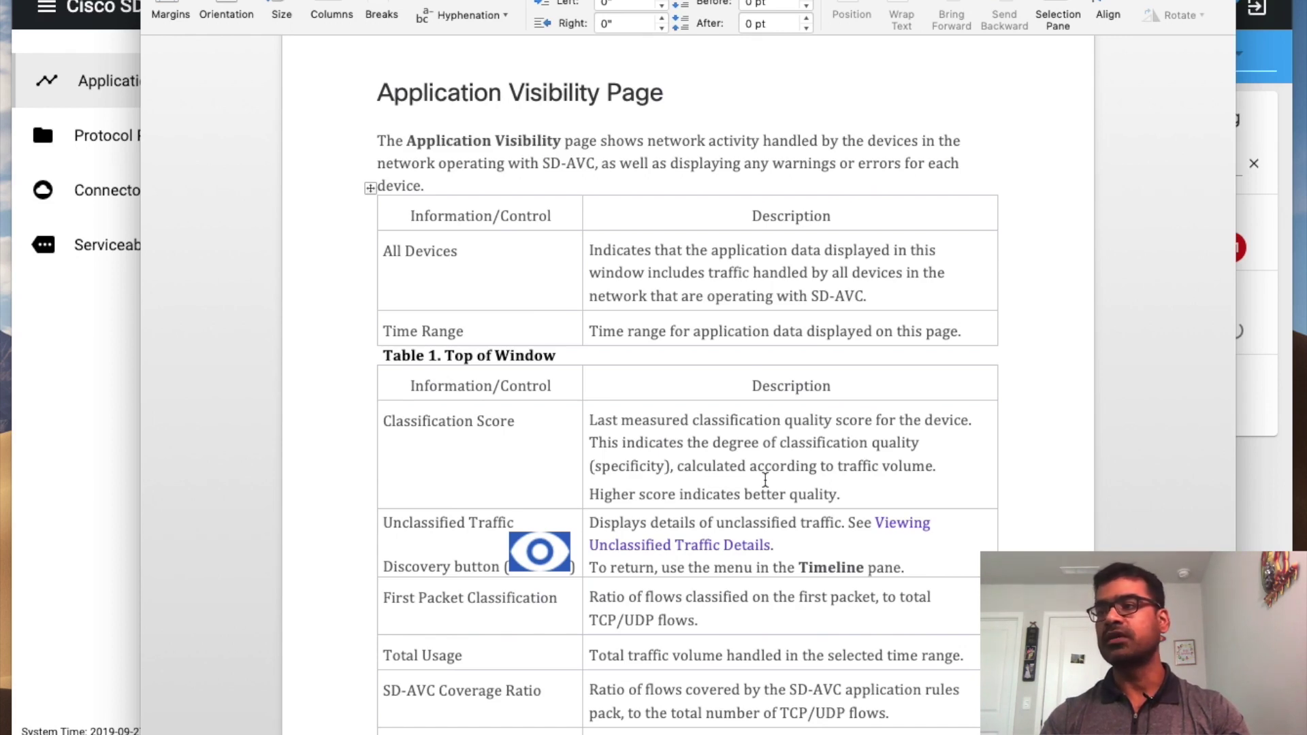
pyautogui.scroll(-4, 745, 499)
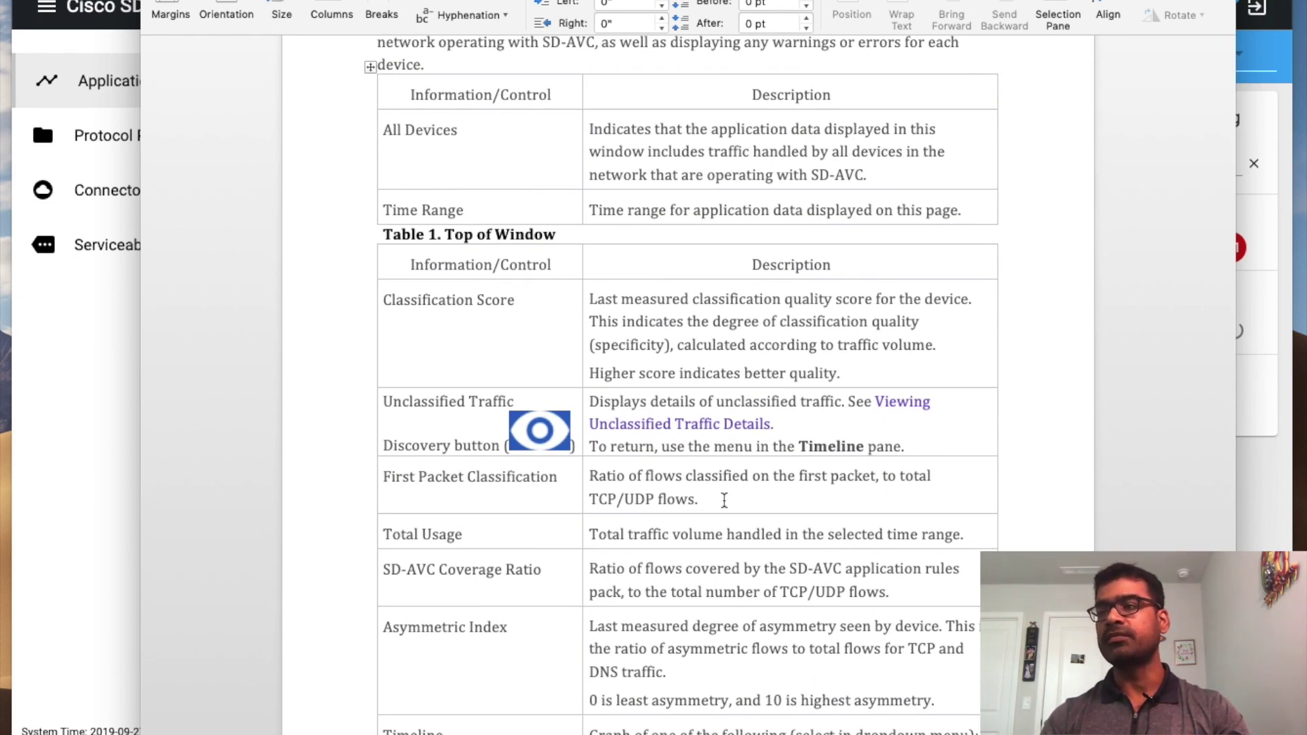
pyautogui.scroll(-2, 725, 500)
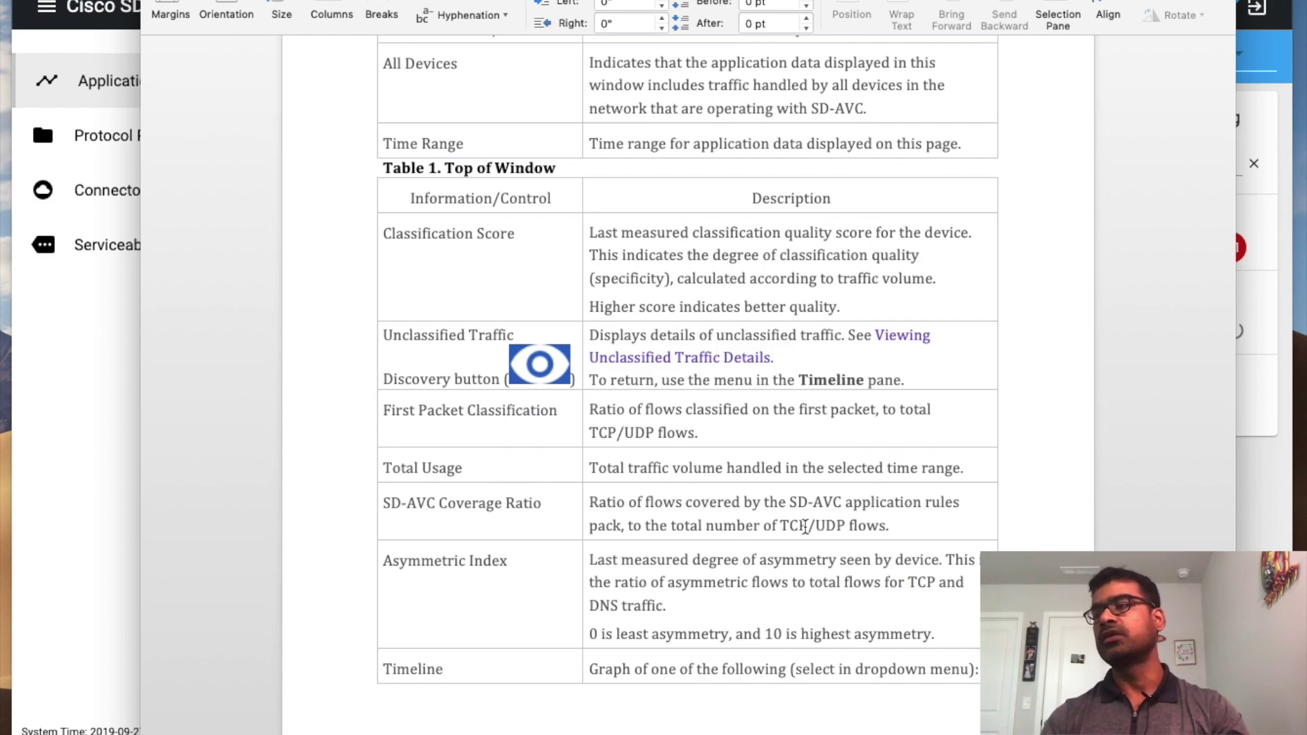
pyautogui.scroll(-2, 793, 604)
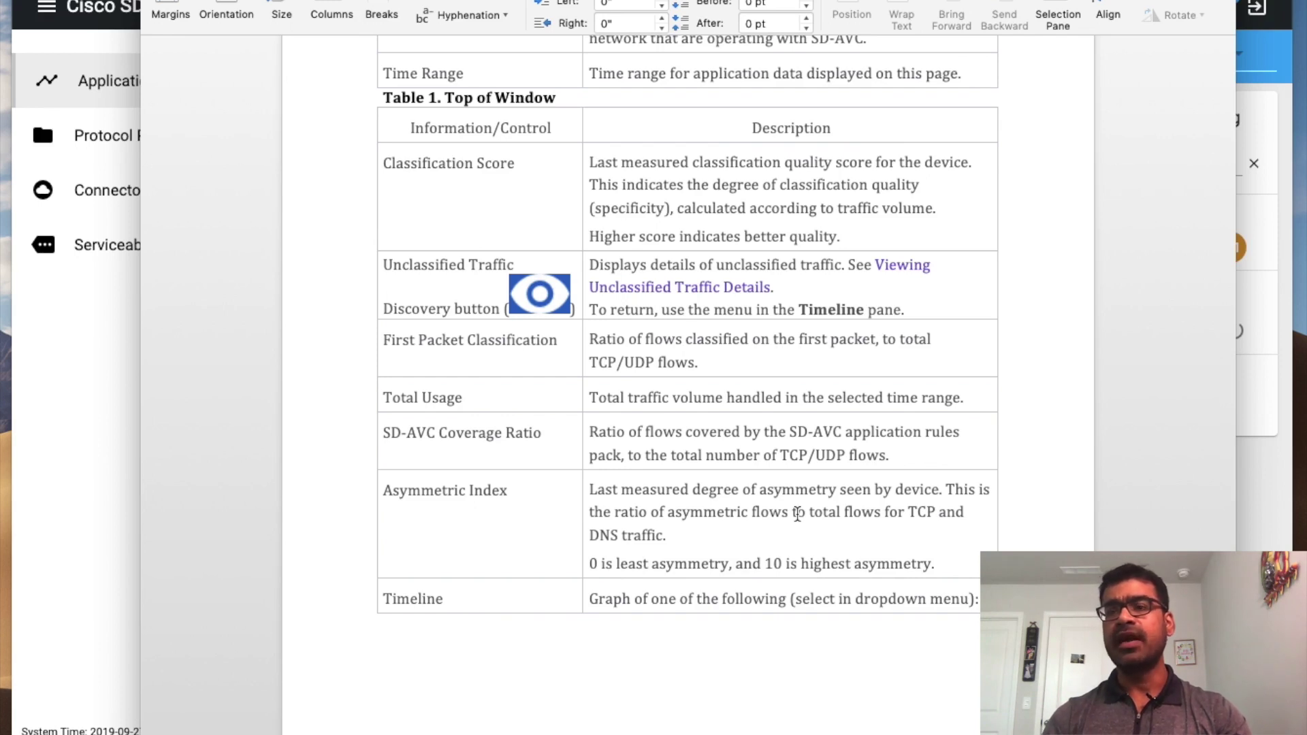
pyautogui.scroll(-1, 797, 514)
pyautogui.scroll(-3, 798, 514)
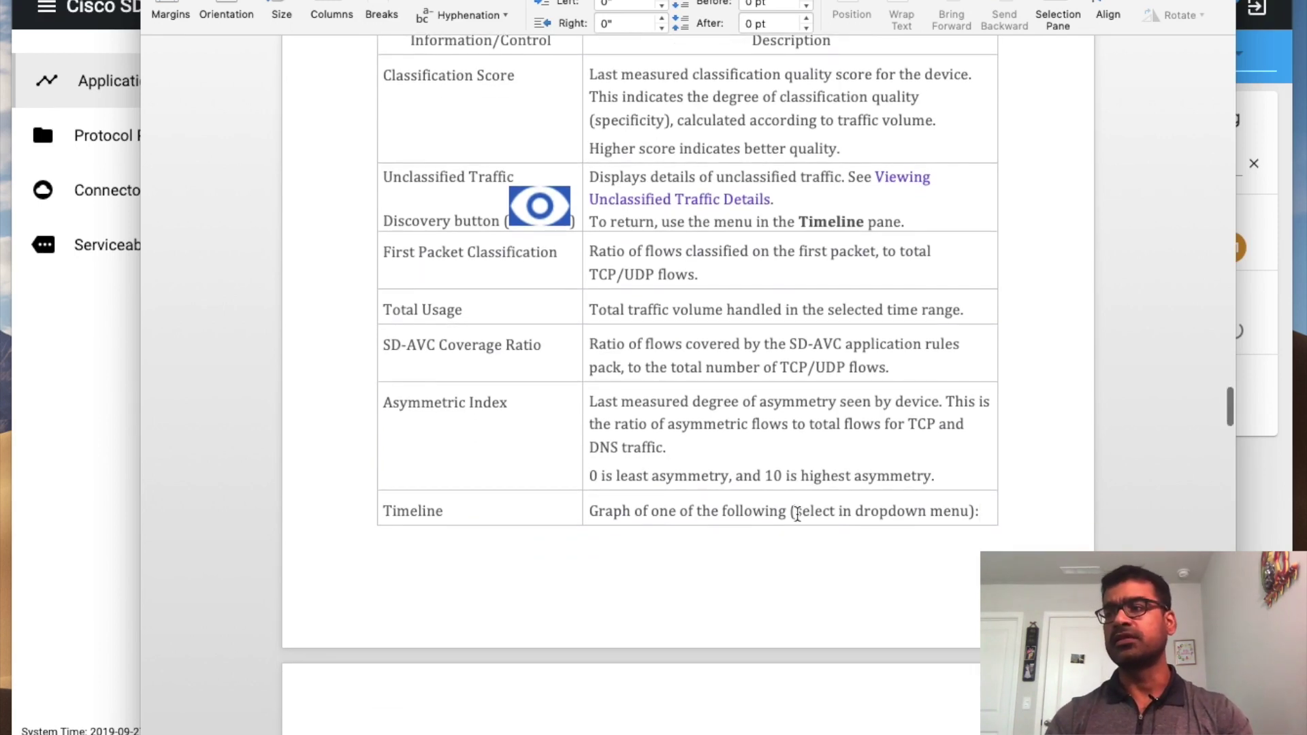
pyautogui.scroll(-3, 797, 514)
pyautogui.scroll(-8, 797, 514)
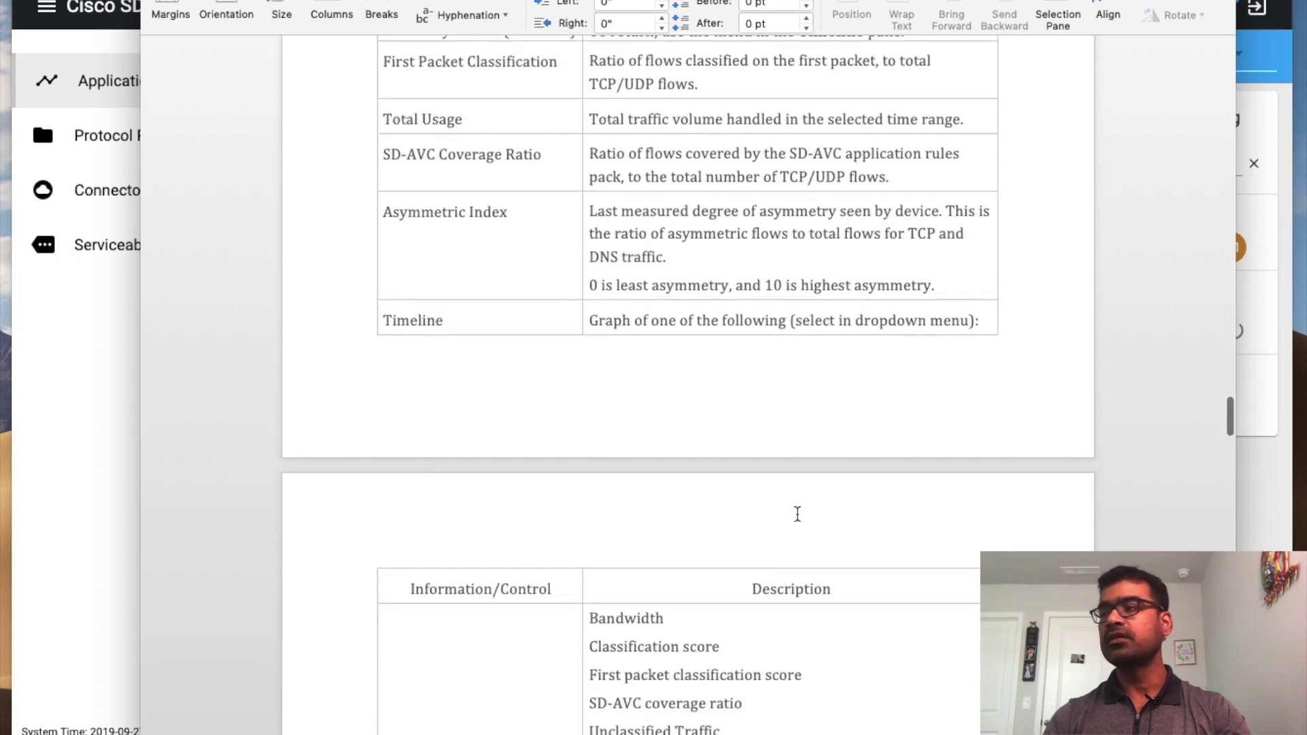
pyautogui.scroll(-5, 798, 514)
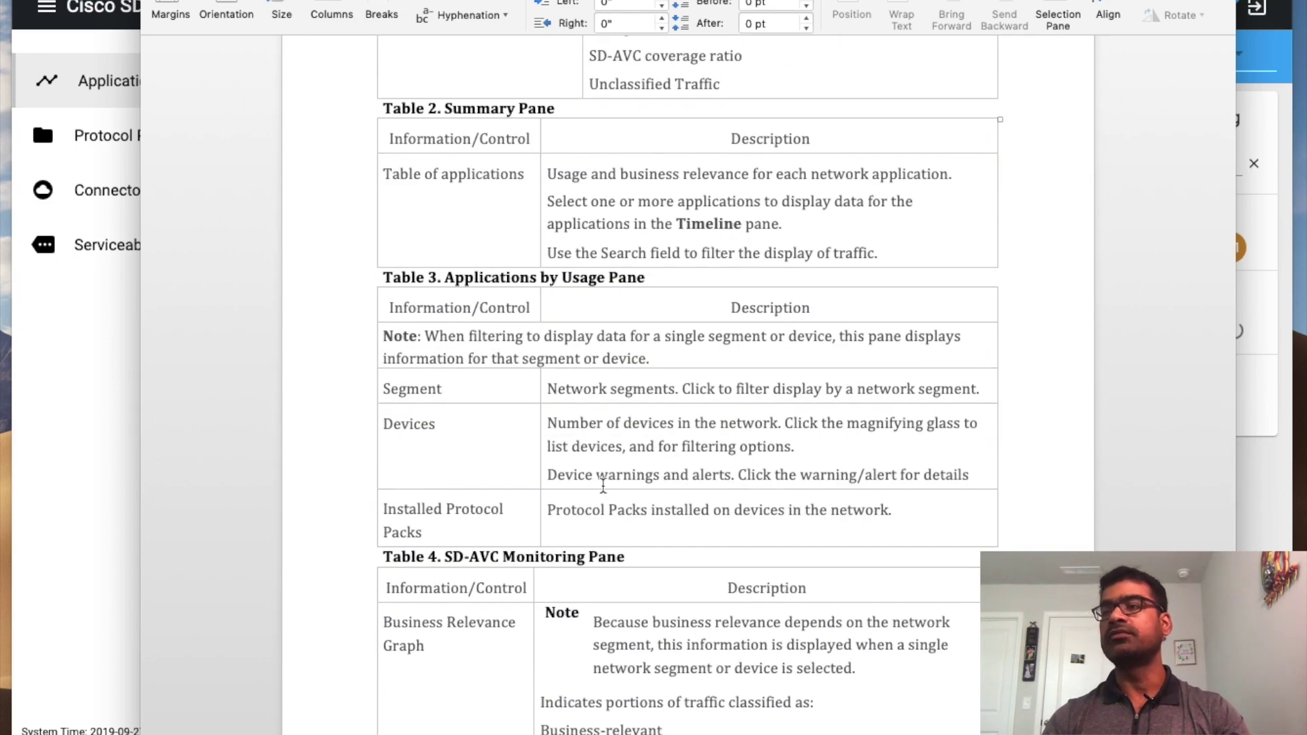
# Review C4331-1.cisco.com's two cache-export warnings and open its device page
pyautogui.click(104, 467)
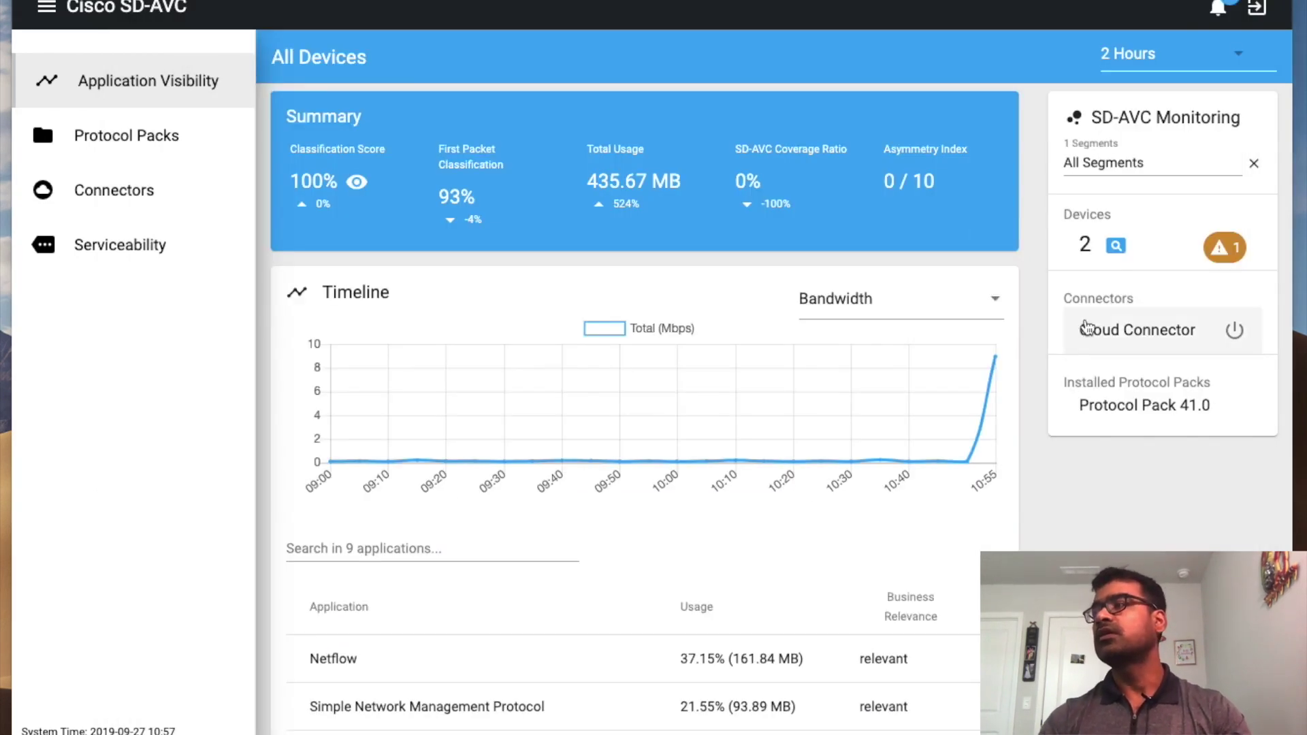
pyautogui.click(1219, 250)
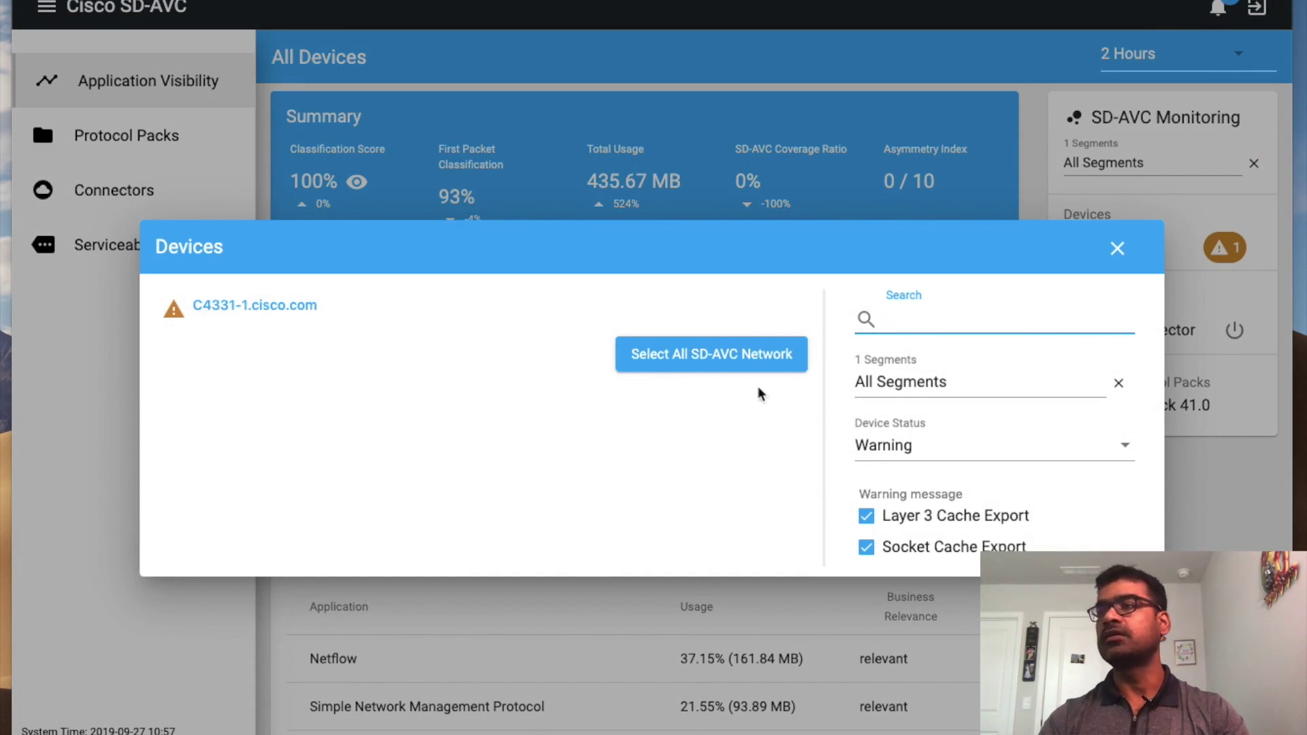
pyautogui.click(272, 306)
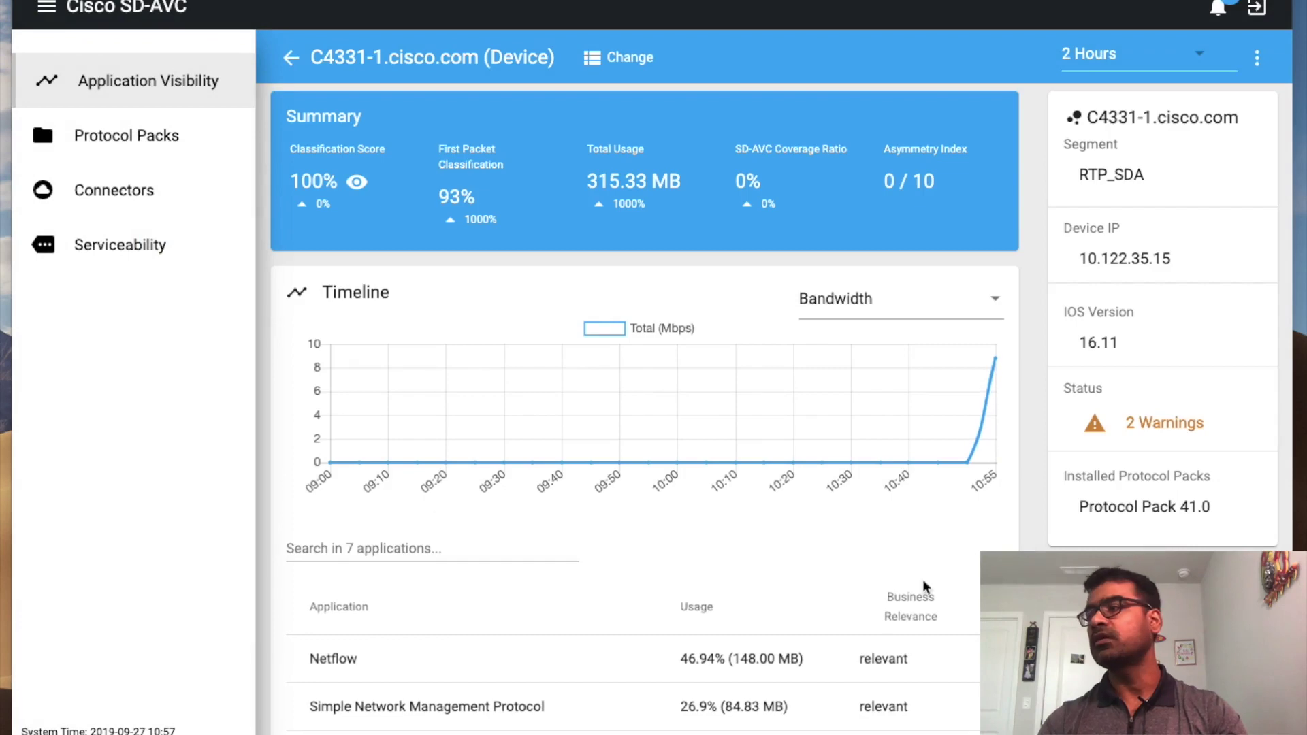
pyautogui.click(1160, 424)
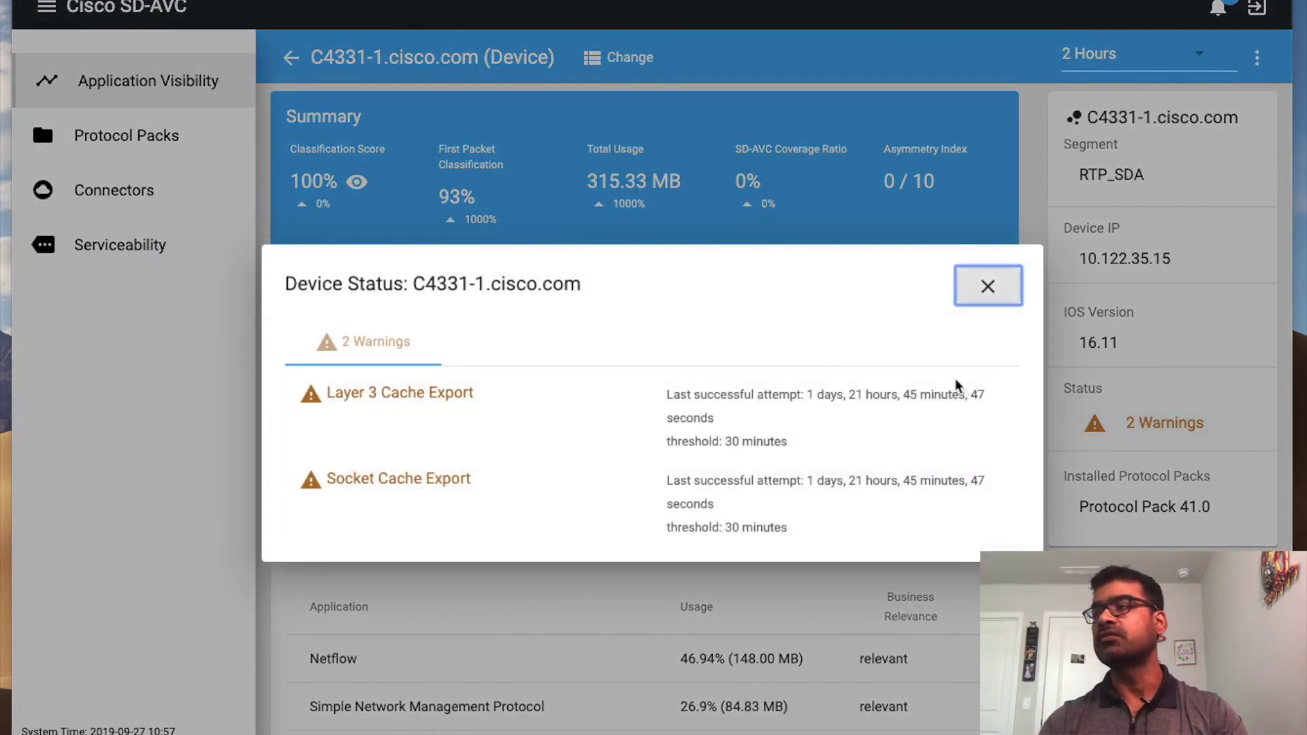
pyautogui.click(987, 286)
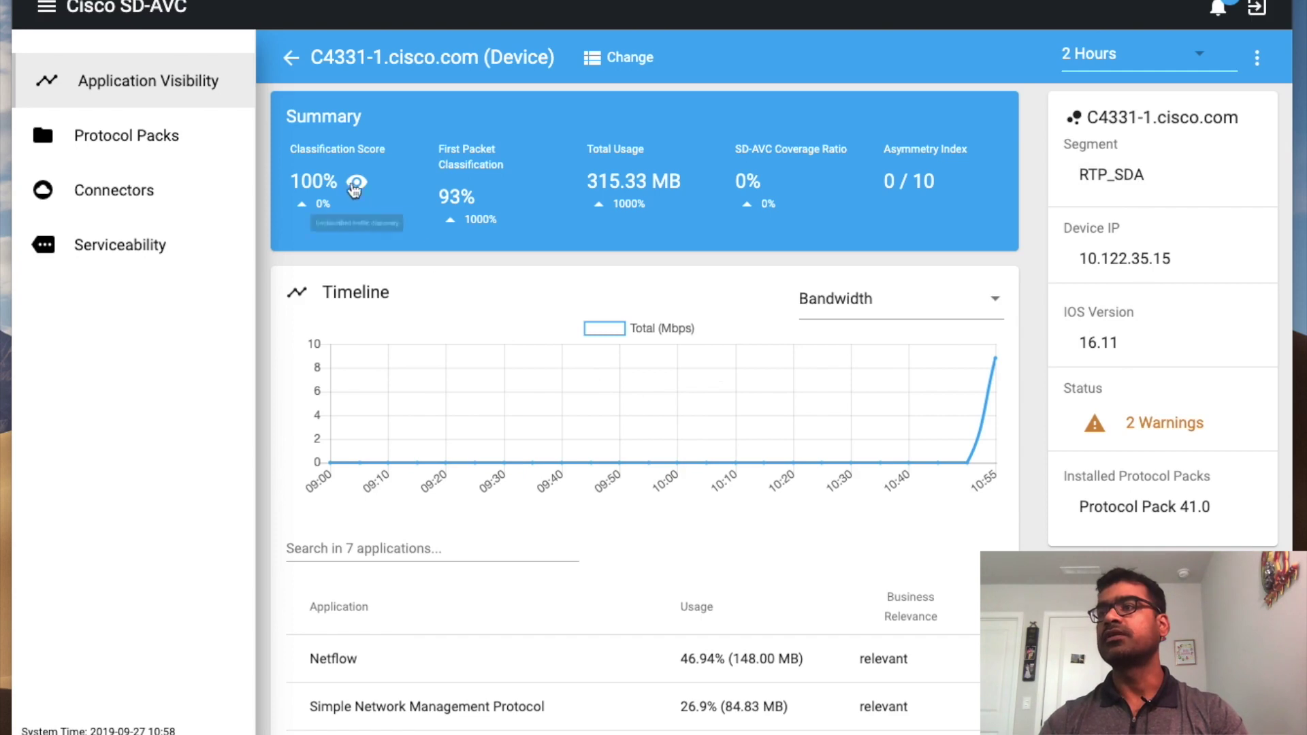
# Return to All Devices and browse the applications table, led by Netflow at 37.15%
pyautogui.click(181, 82)
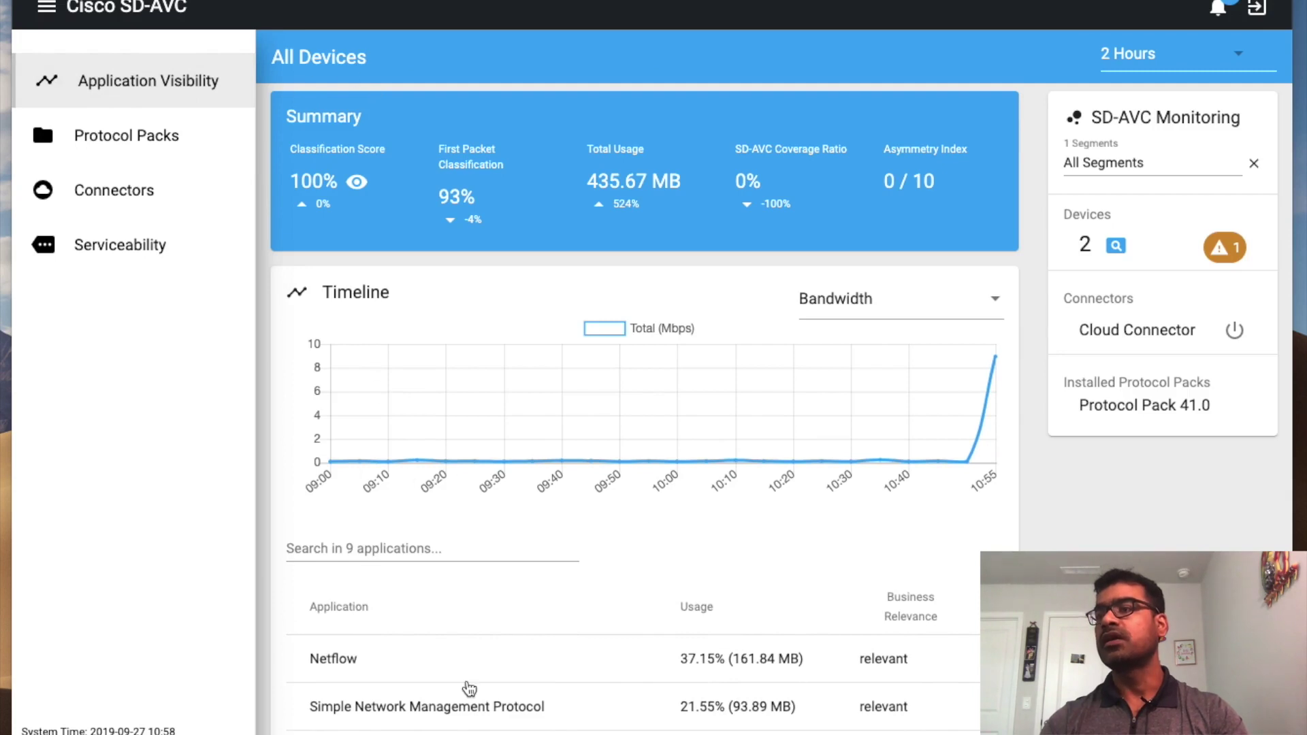
pyautogui.scroll(-3, 470, 689)
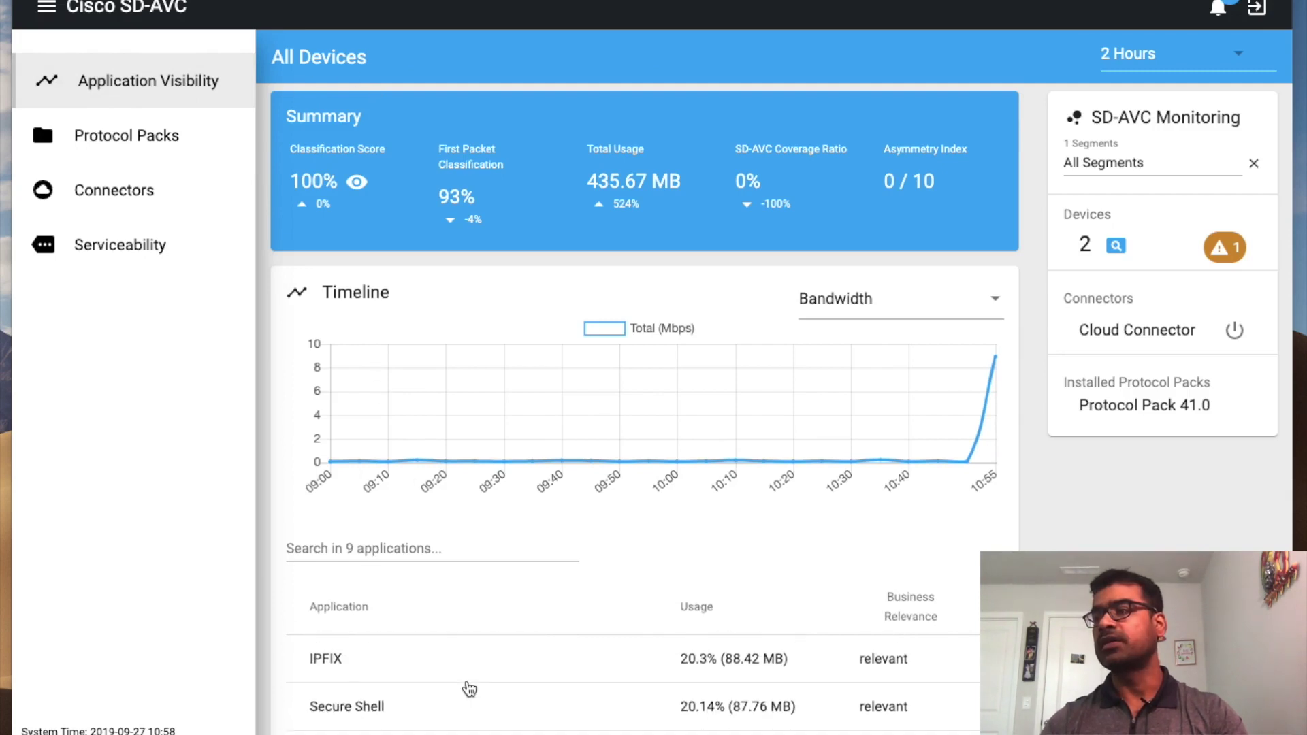
pyautogui.scroll(3, 470, 689)
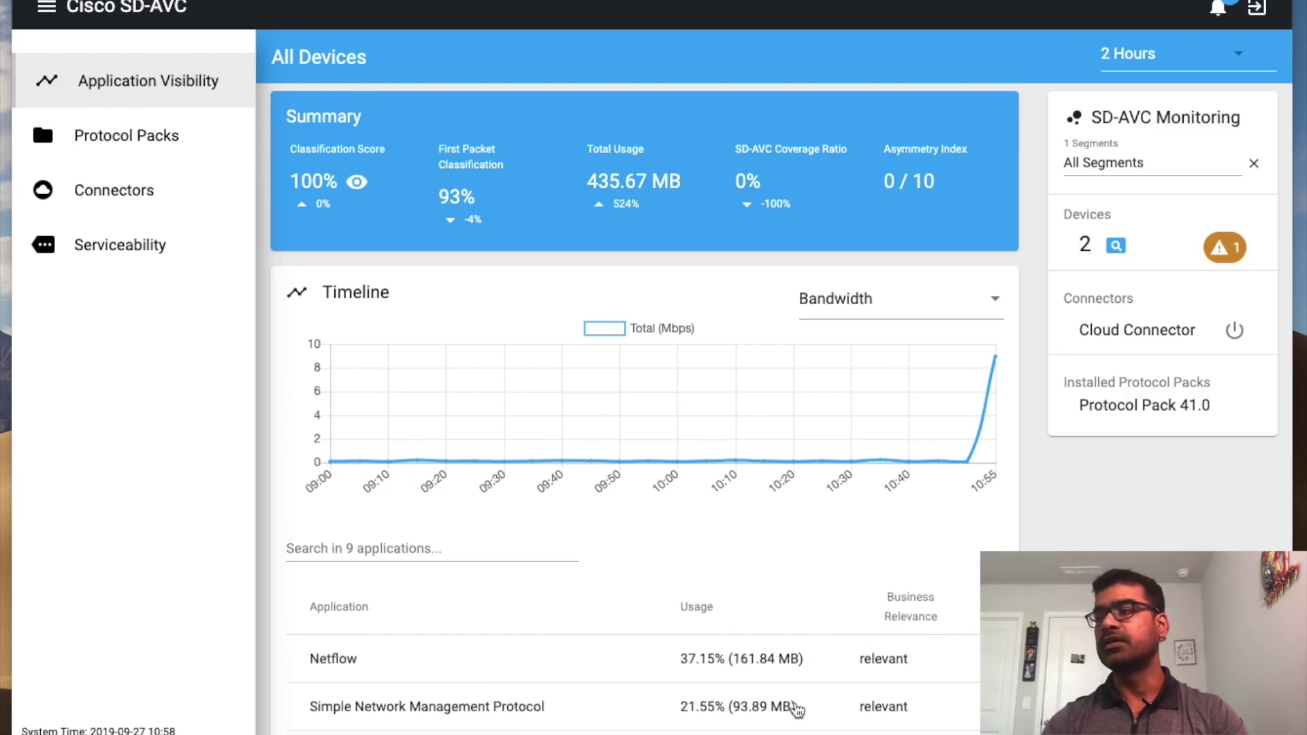
pyautogui.scroll(-3, 841, 729)
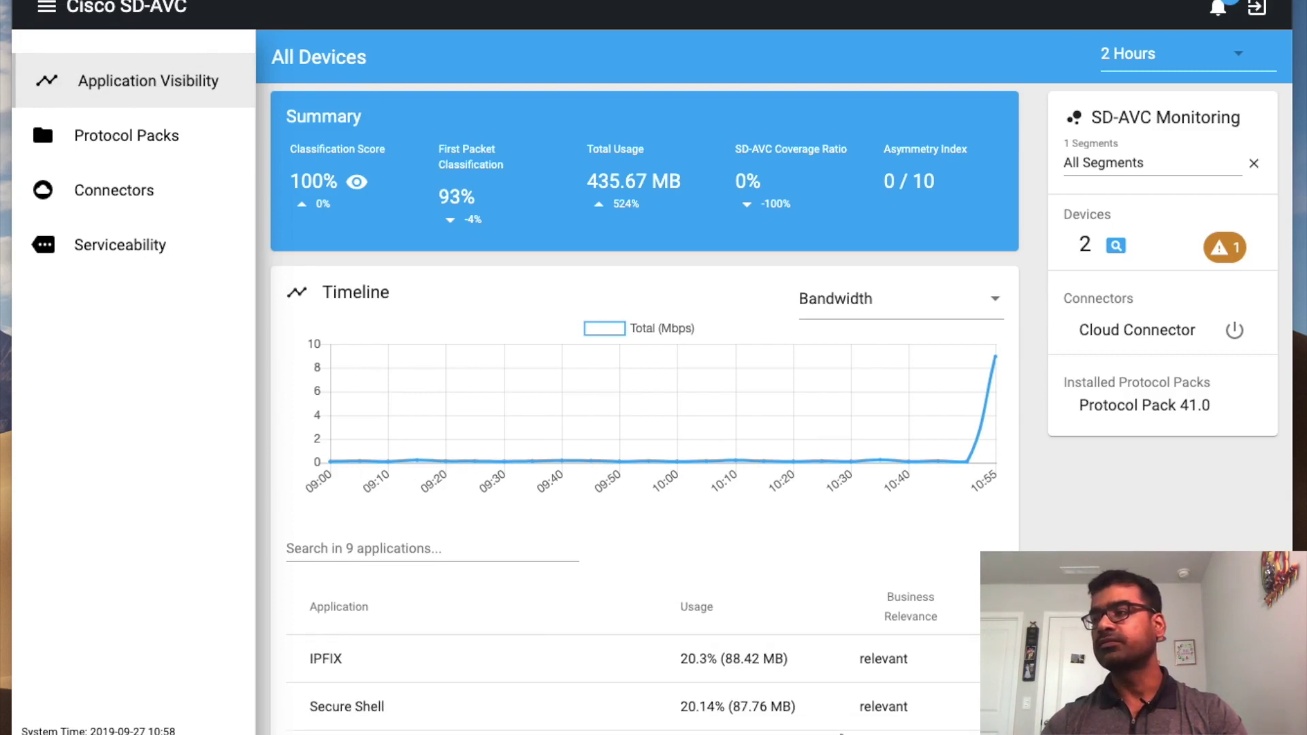
pyautogui.scroll(3, 842, 734)
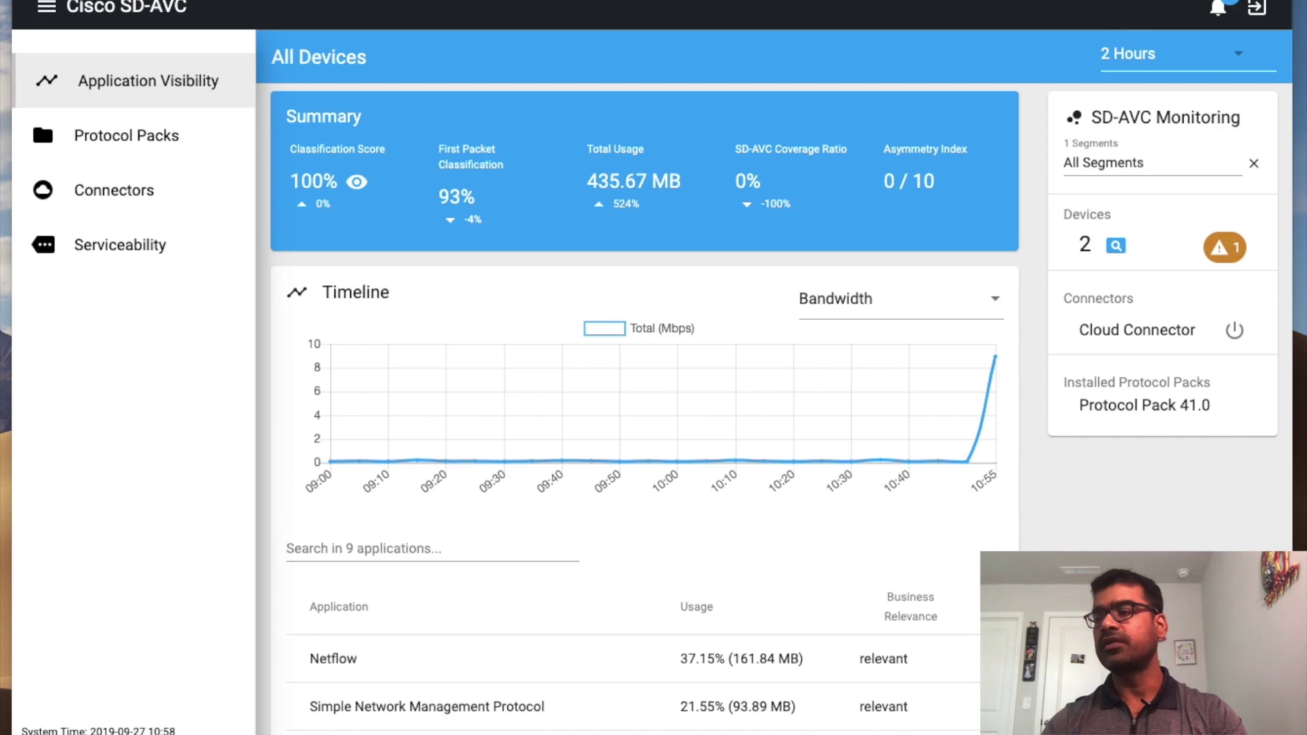
pyautogui.scroll(-1, 633, 684)
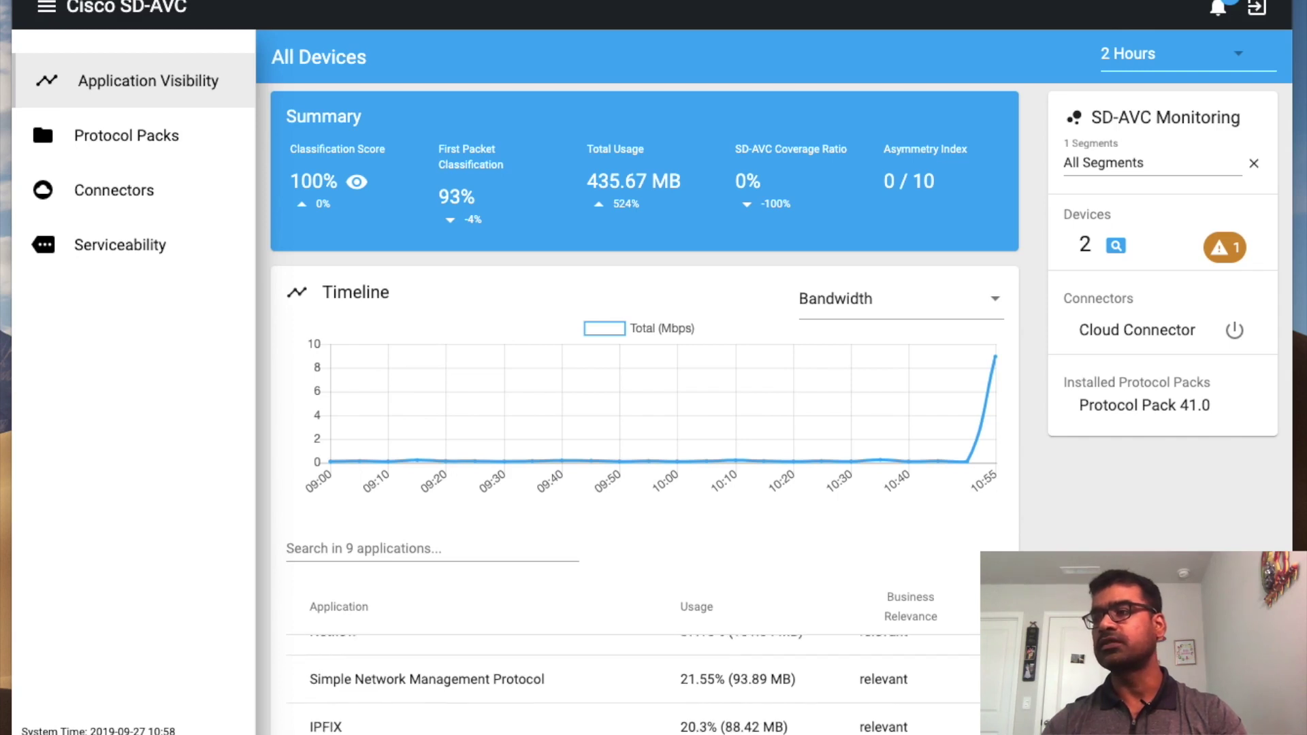
pyautogui.scroll(-1, 633, 687)
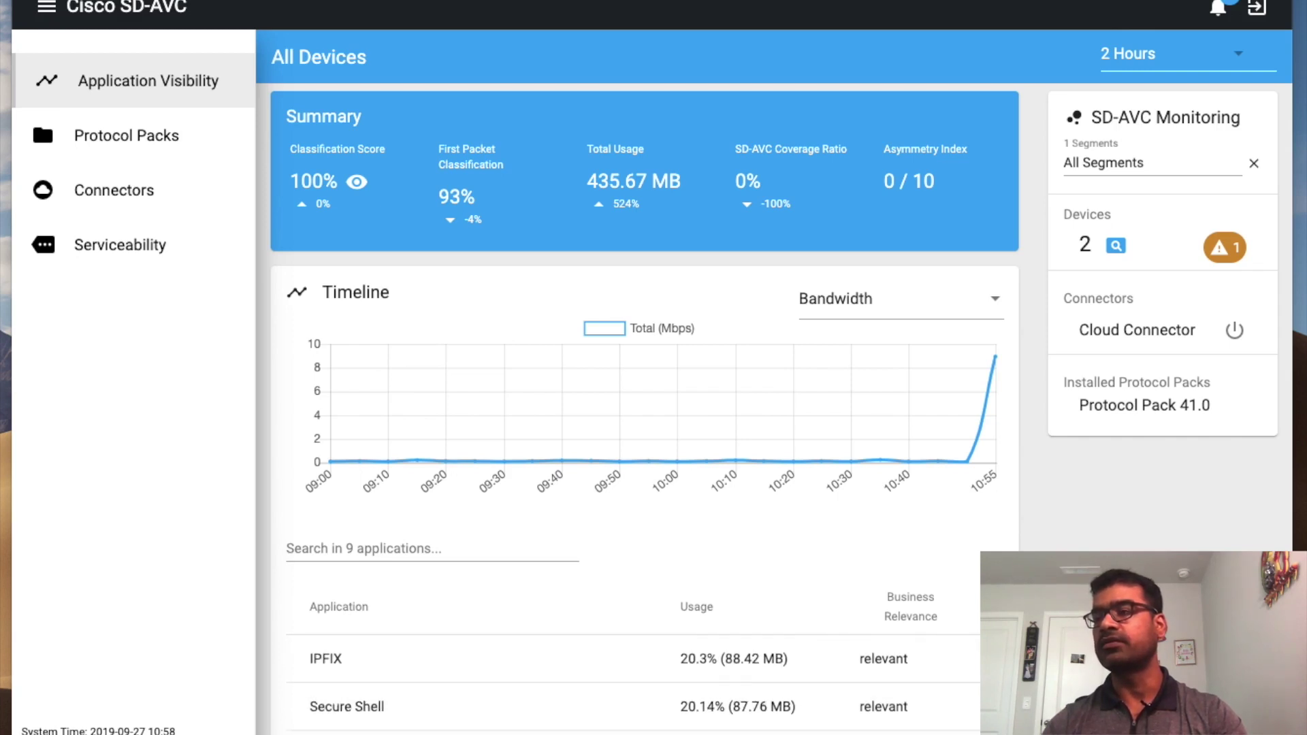
pyautogui.scroll(2, 634, 684)
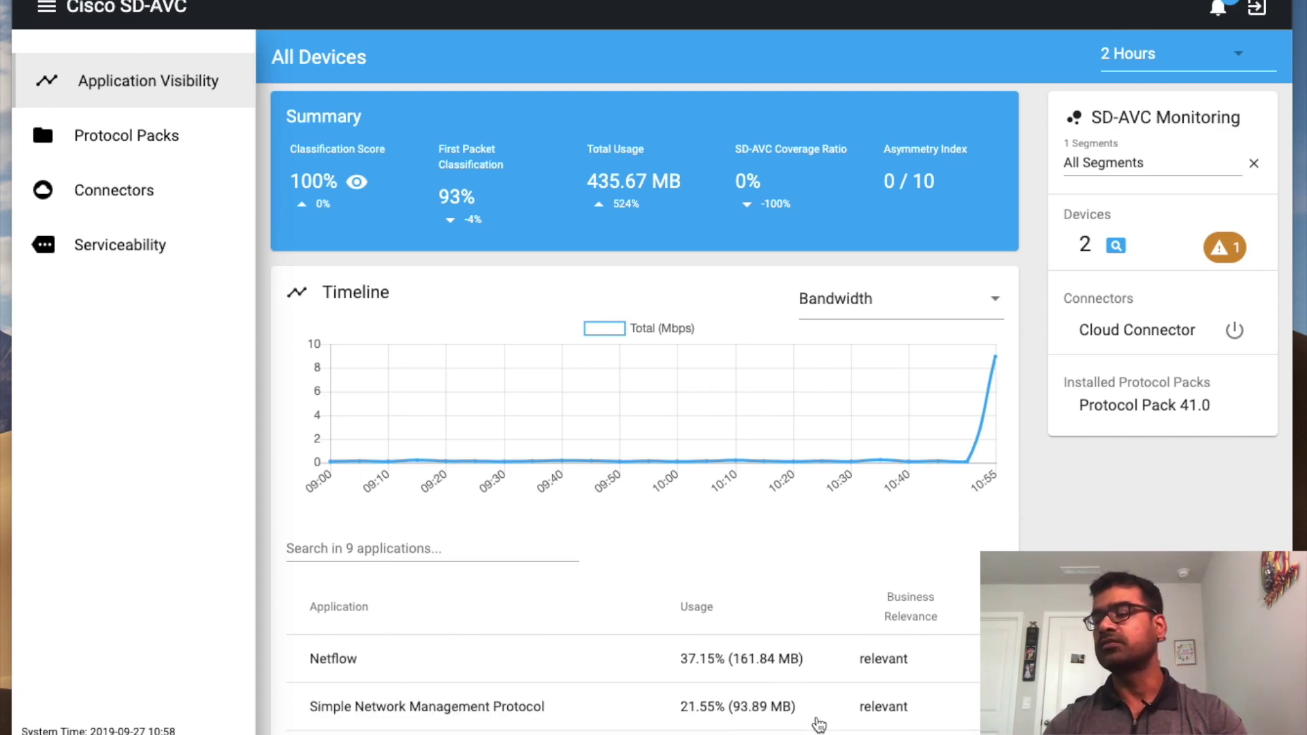
pyautogui.scroll(-2, 819, 725)
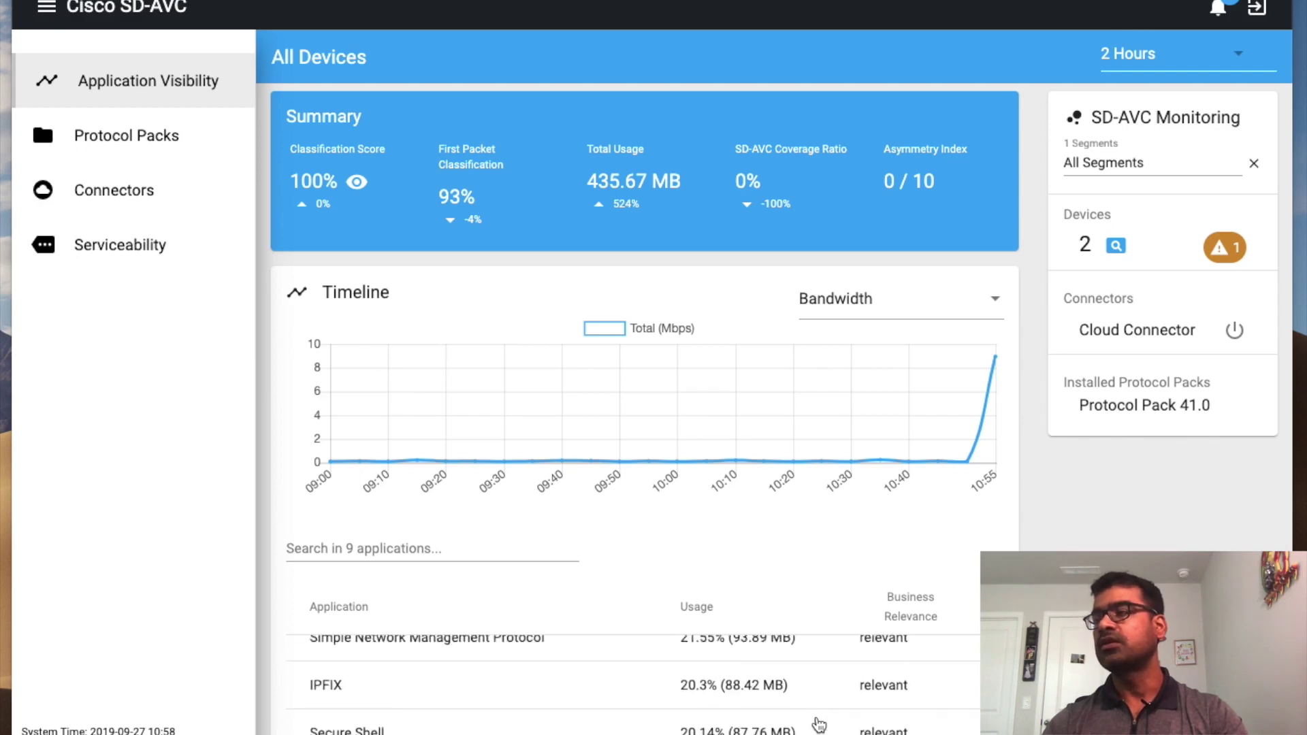
pyautogui.scroll(2, 819, 725)
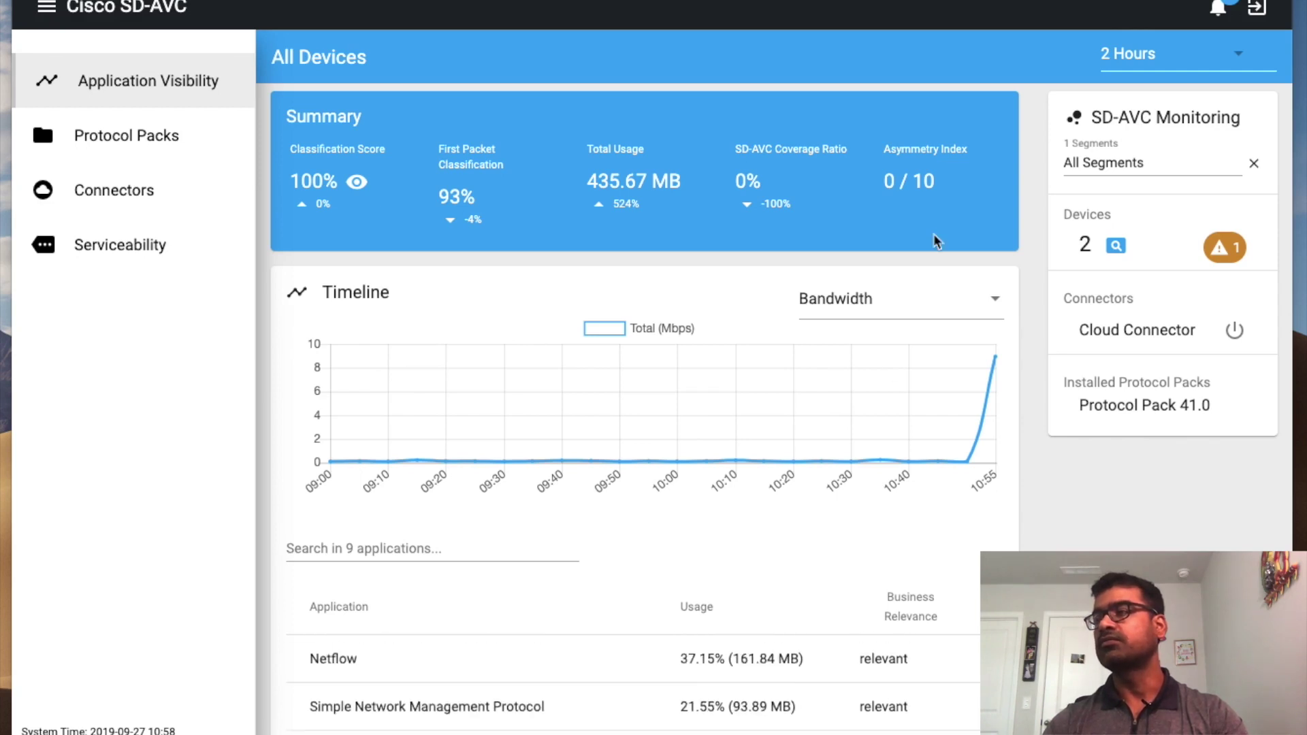
# Chart Classification Score, First Packet Classification, then Unclassified Traffic on the Timeline, keeping 2 Hours
pyautogui.click(993, 301)
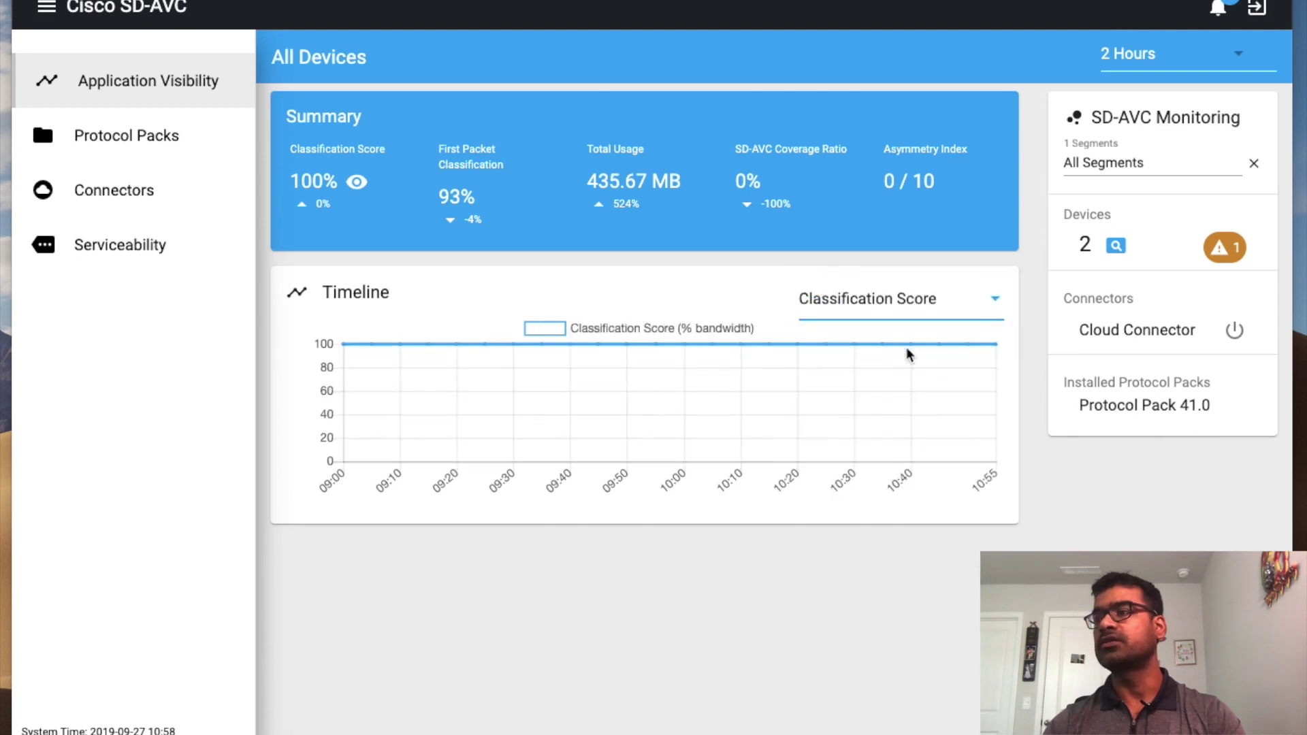
pyautogui.click(986, 311)
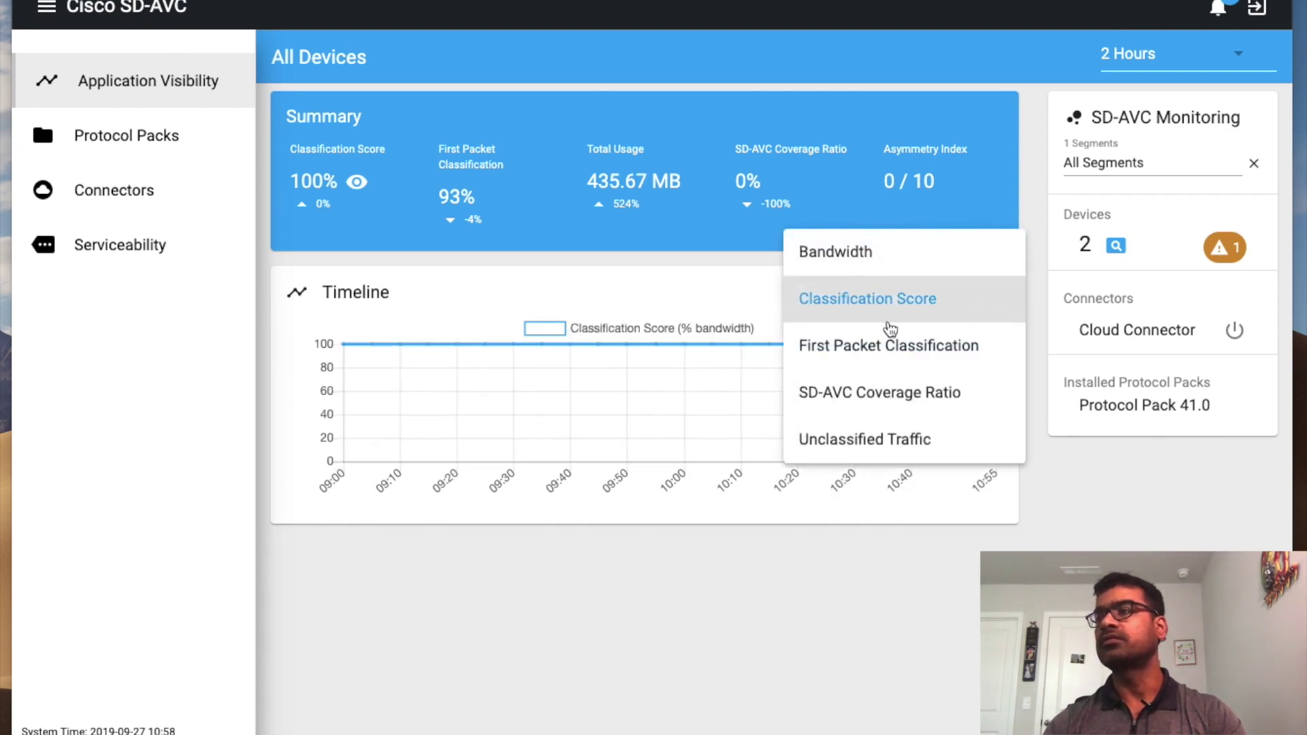
pyautogui.click(904, 348)
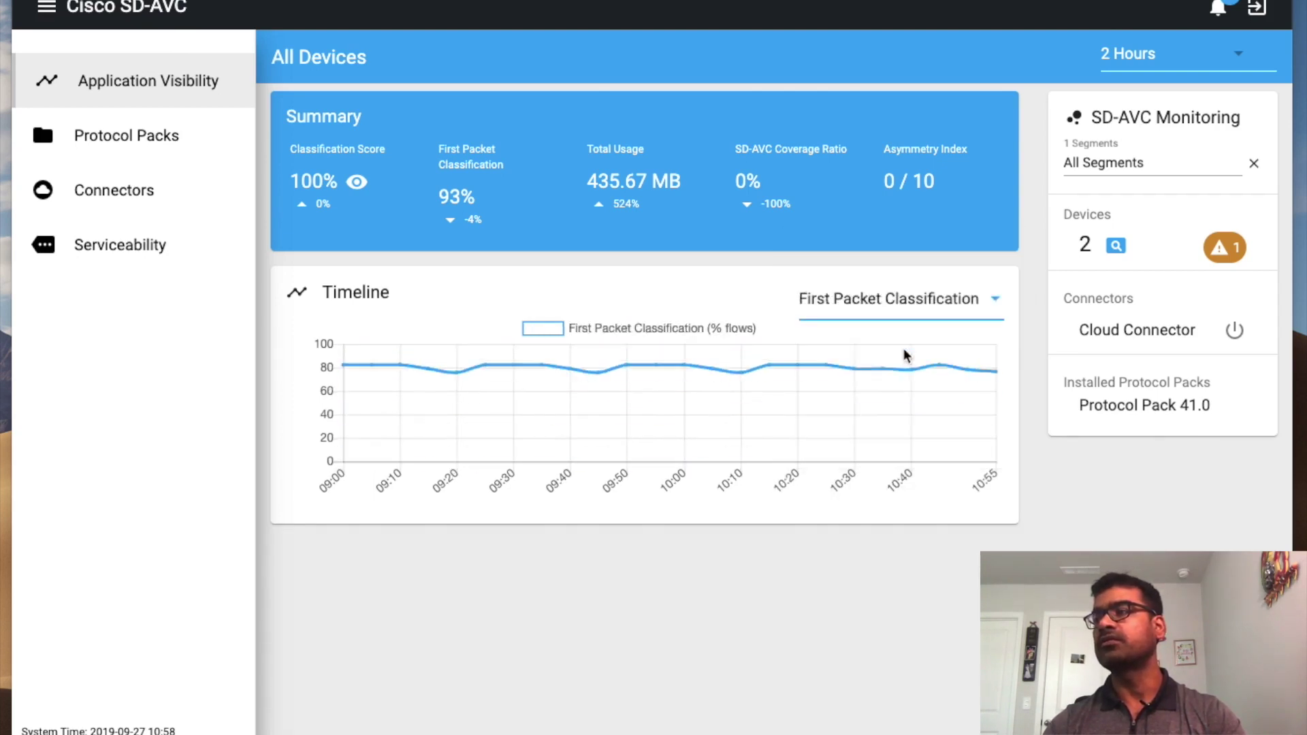
pyautogui.click(984, 298)
pyautogui.click(926, 393)
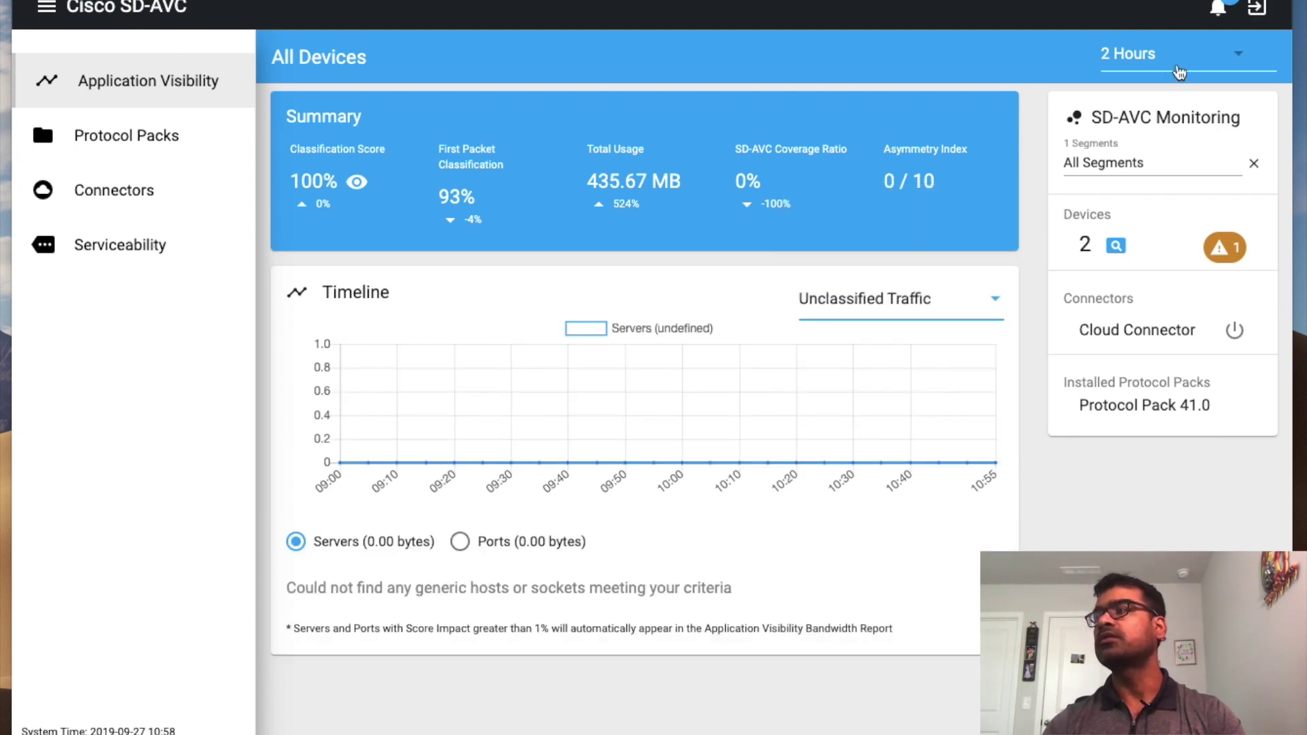
pyautogui.click(1235, 59)
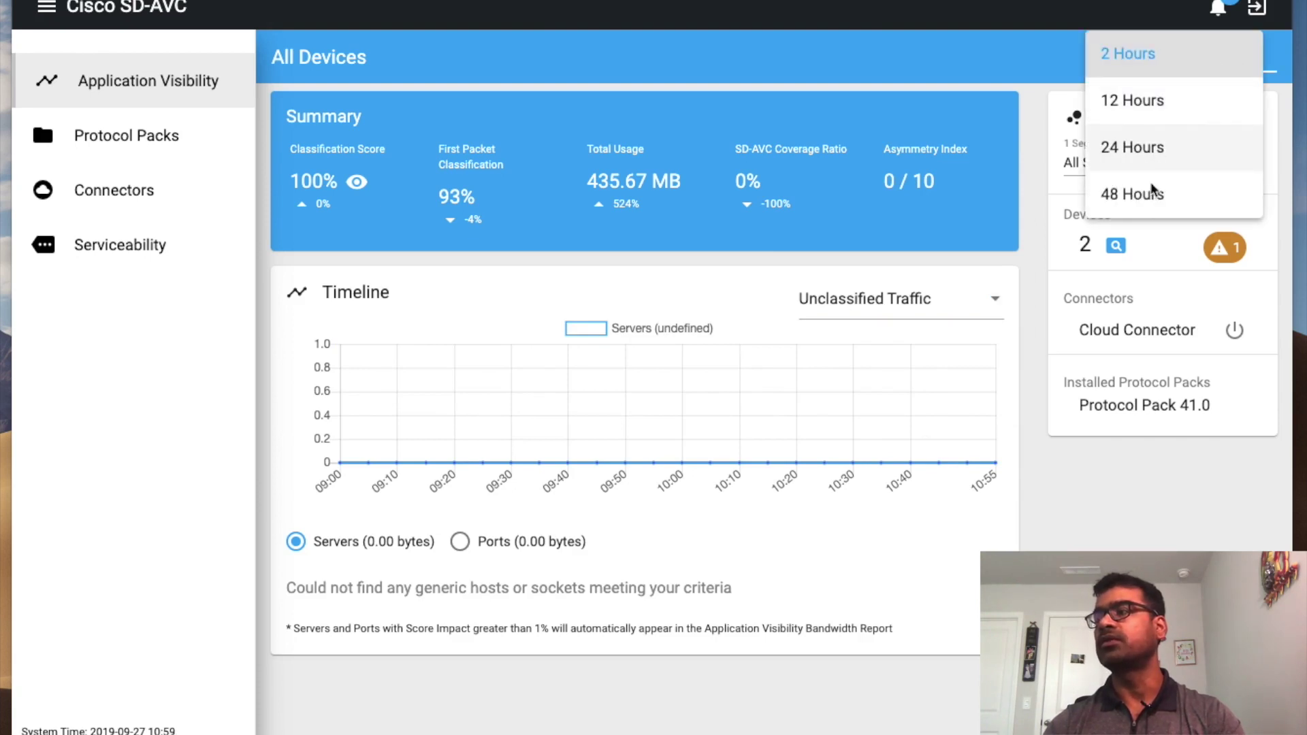
pyautogui.click(1126, 504)
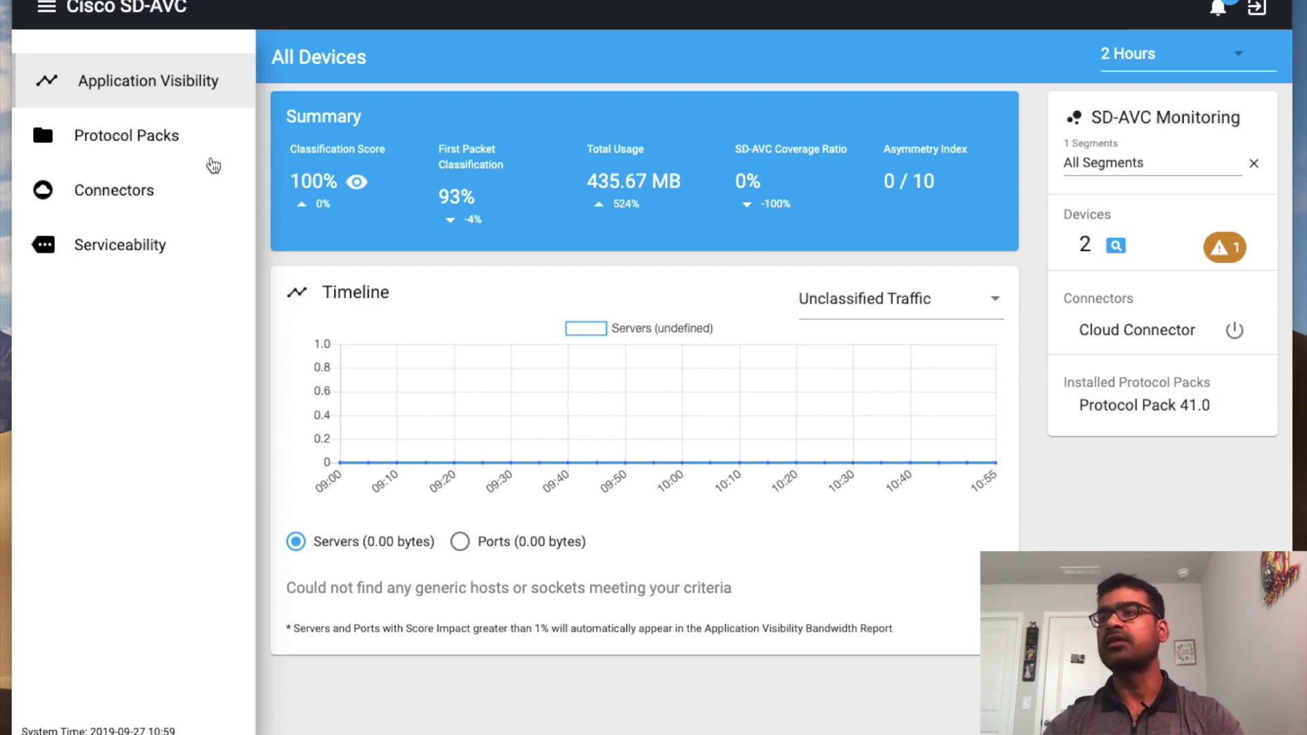
# View Protocol Pack status showing both C4331 routers on 41.0, then open Serviceability
pyautogui.click(165, 150)
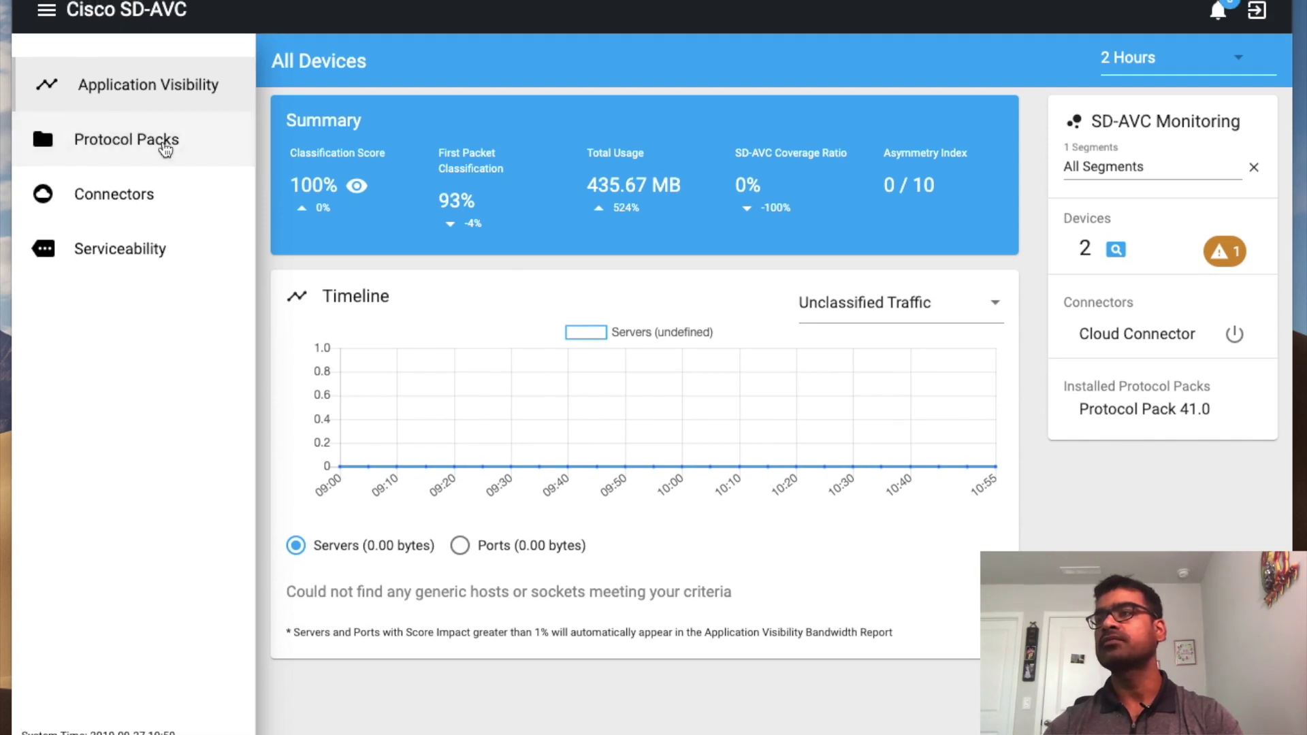
pyautogui.click(166, 150)
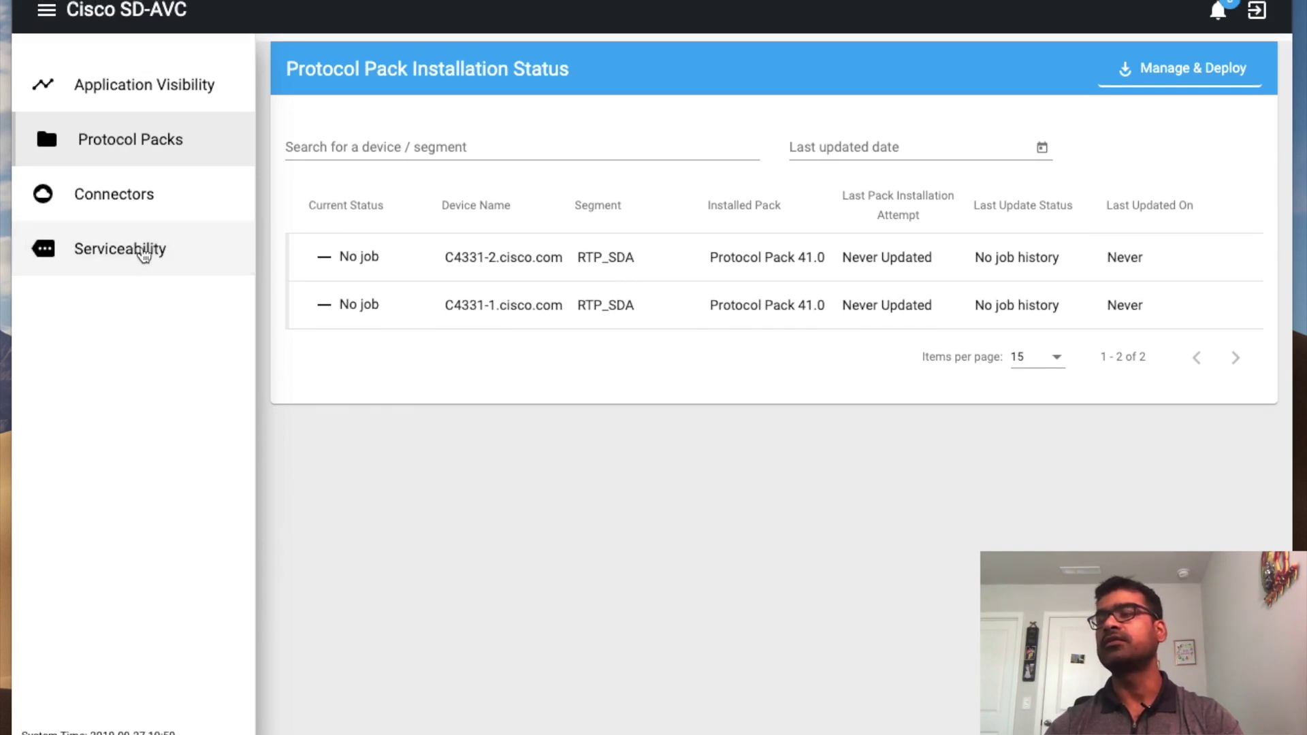
pyautogui.click(143, 255)
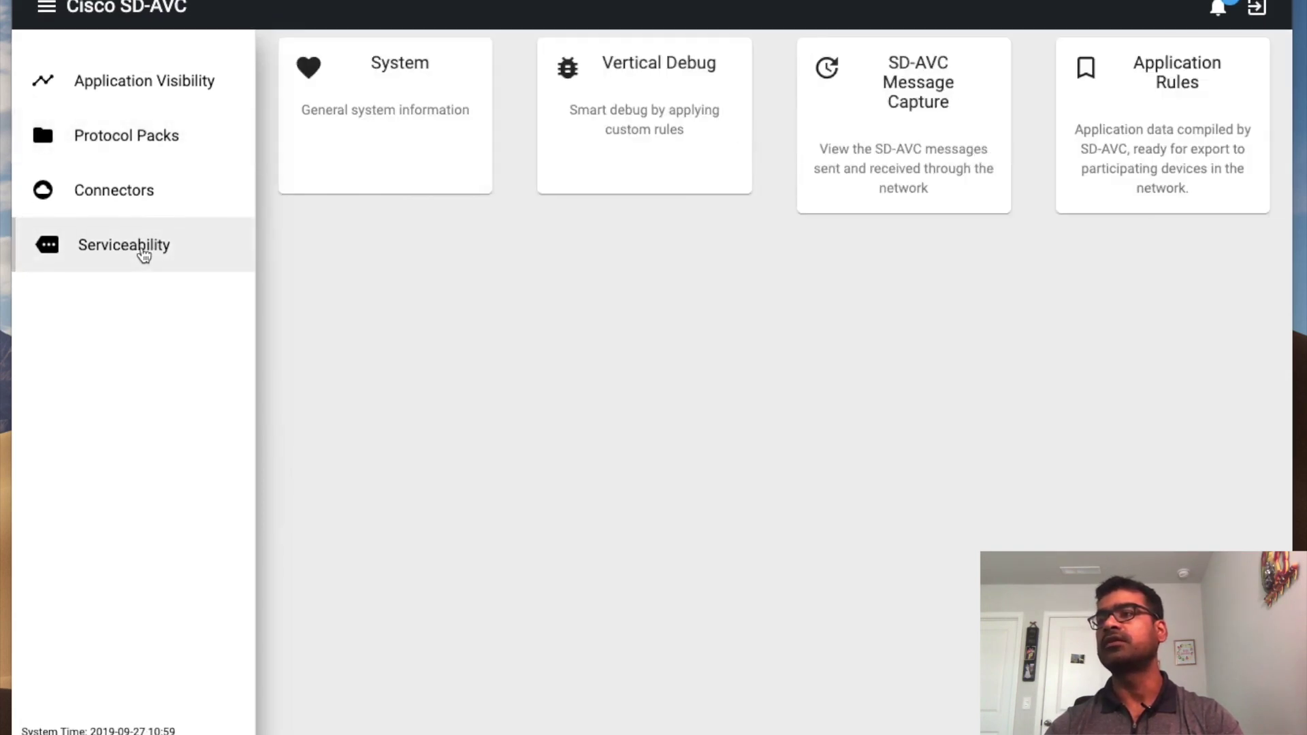
pyautogui.click(399, 99)
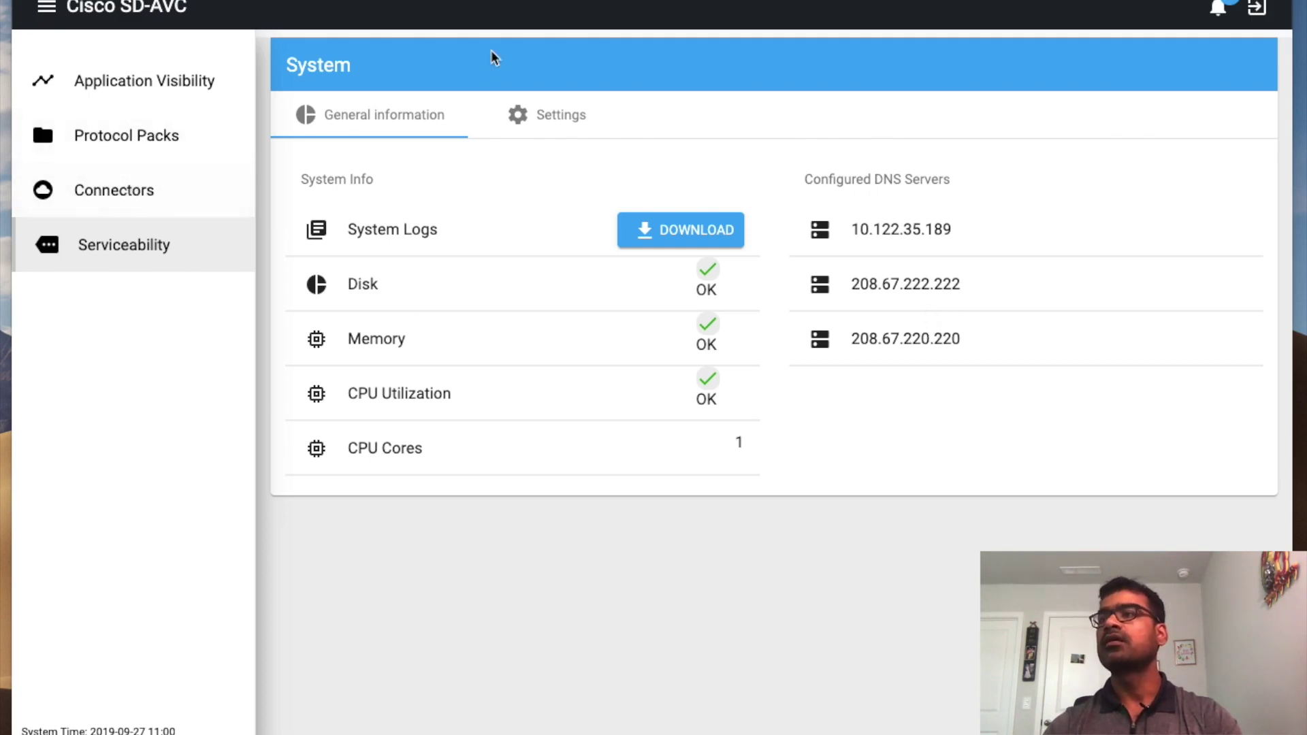
pyautogui.click(143, 255)
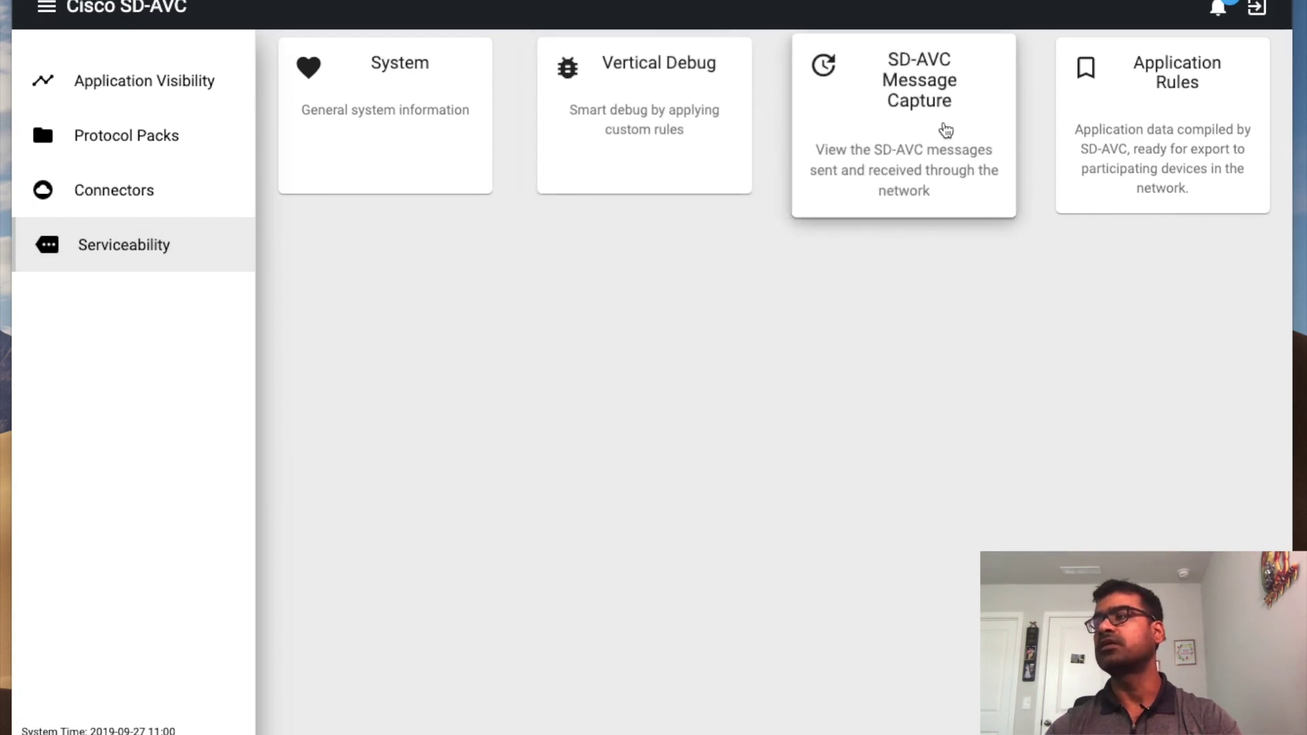
# Review the compiled RTP_SDA application rules, then return to the Protocol Pack Installation Status page
pyautogui.click(1169, 146)
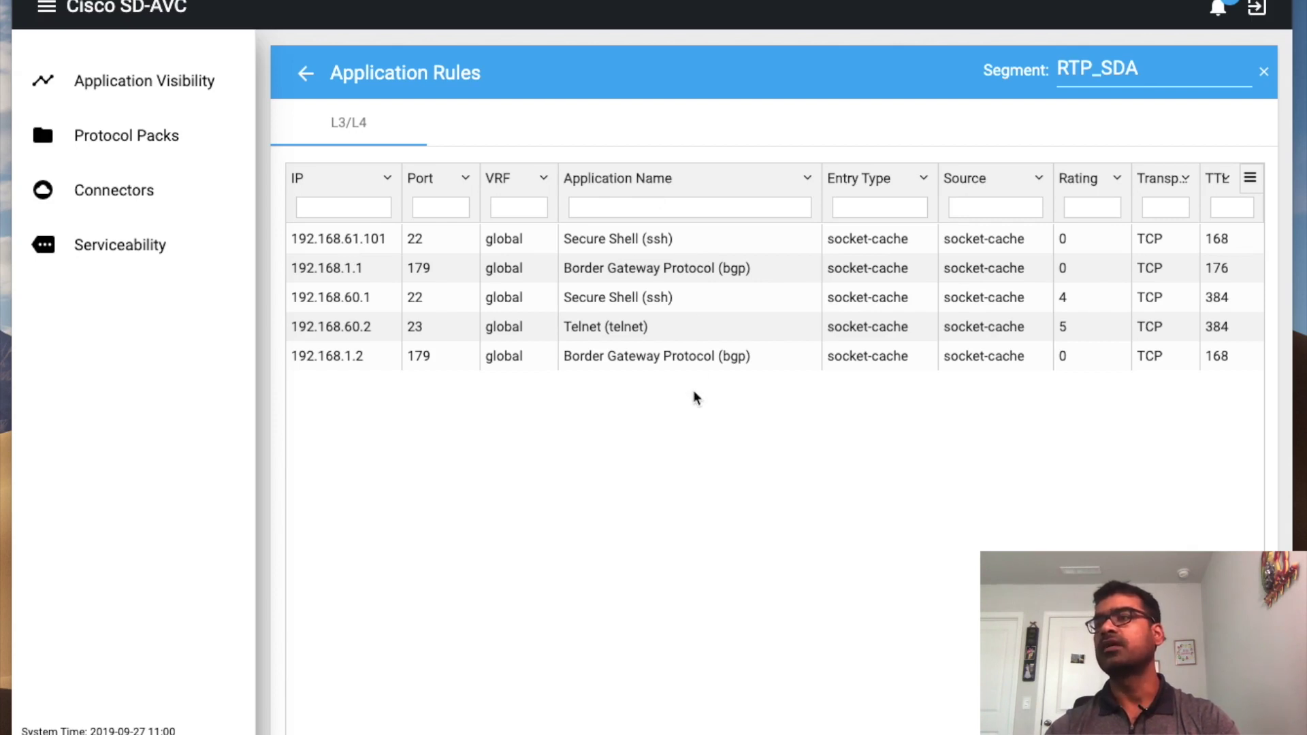
pyautogui.click(145, 245)
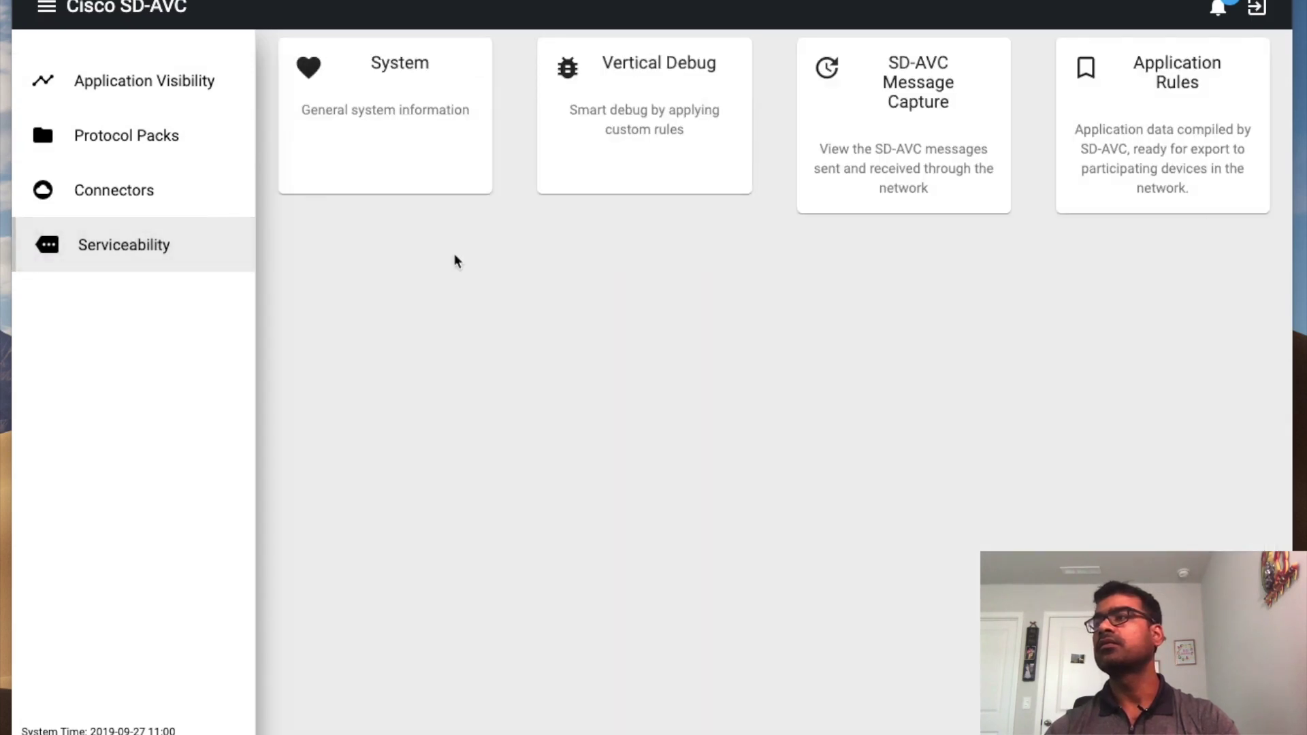
pyautogui.click(162, 151)
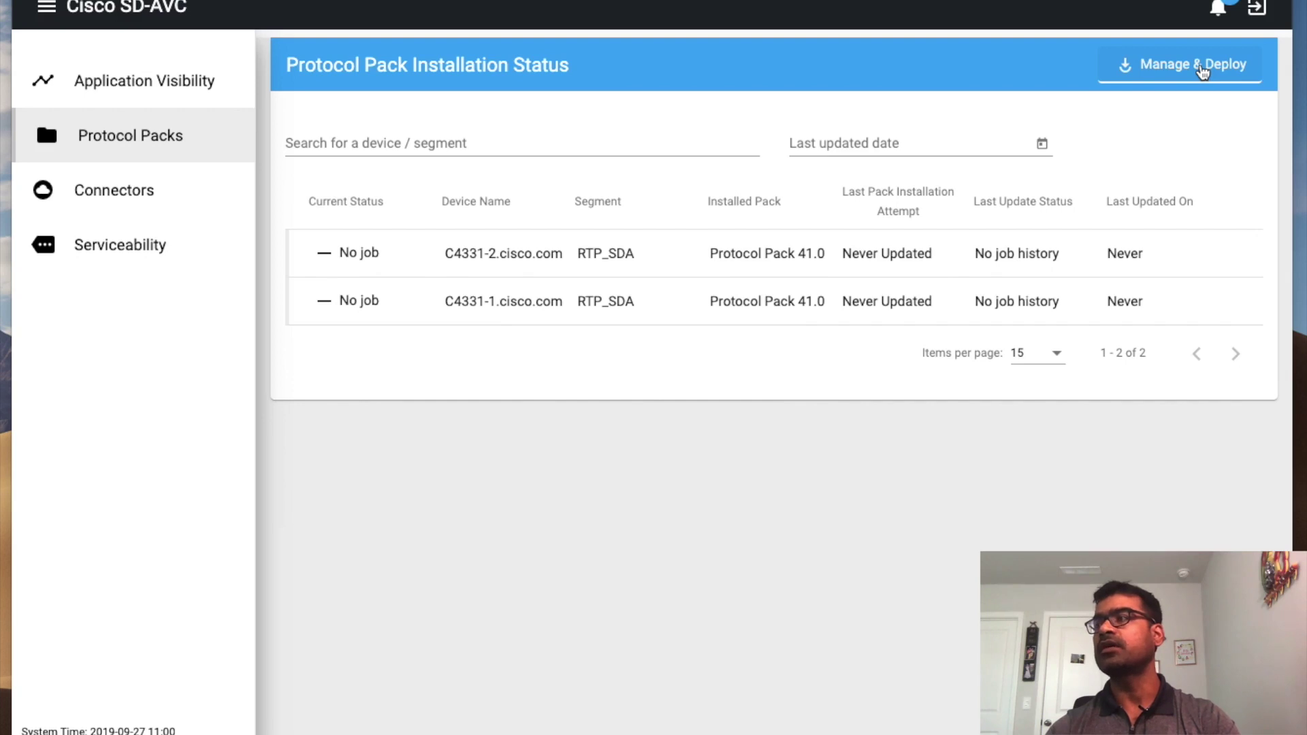
# Open the protocol pack Manage & Deploy page, leave Segment unset, and bring up the repository options
pyautogui.click(1199, 64)
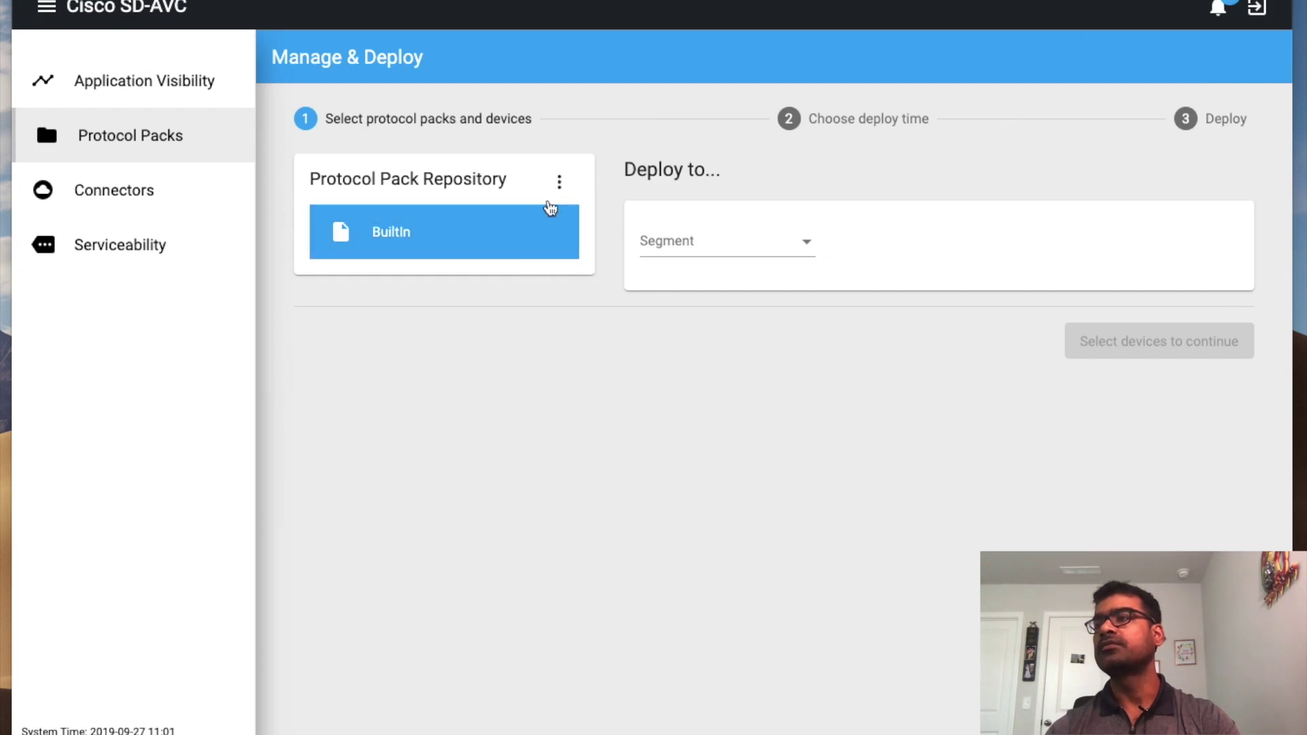
pyautogui.click(804, 252)
pyautogui.click(680, 378)
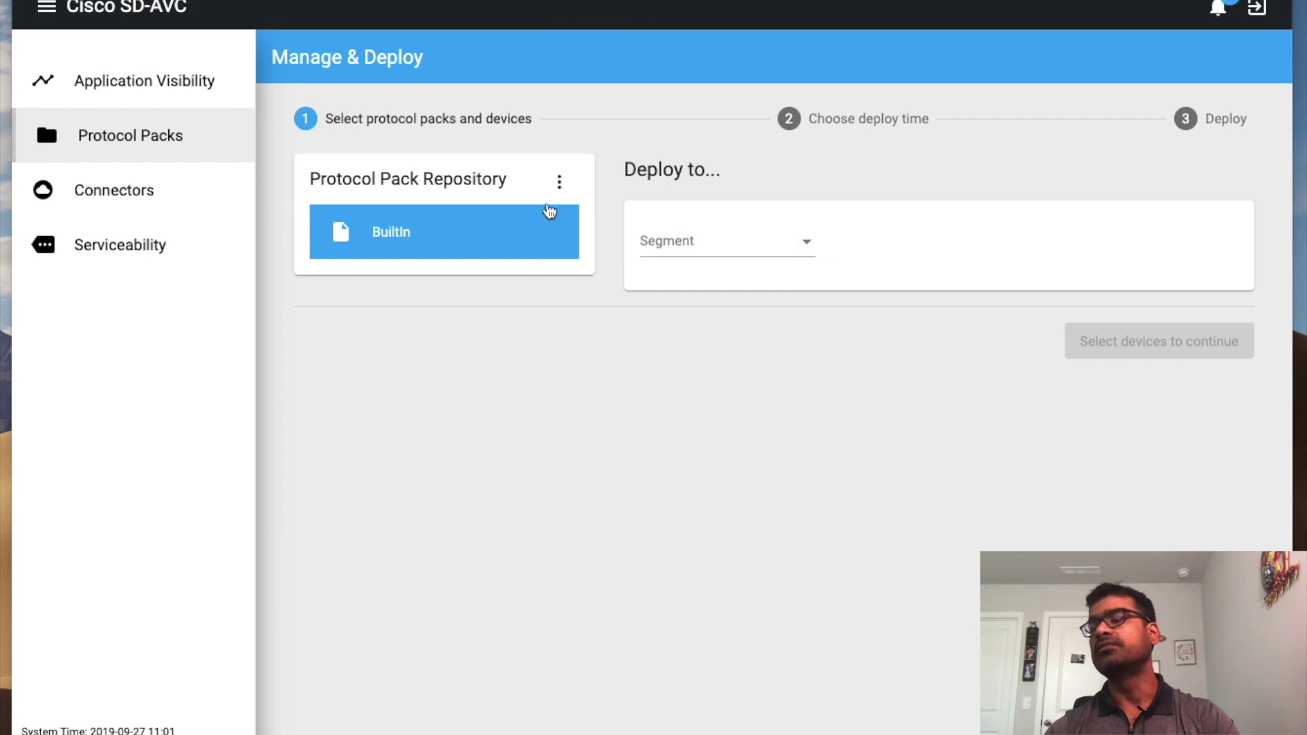
pyautogui.click(559, 181)
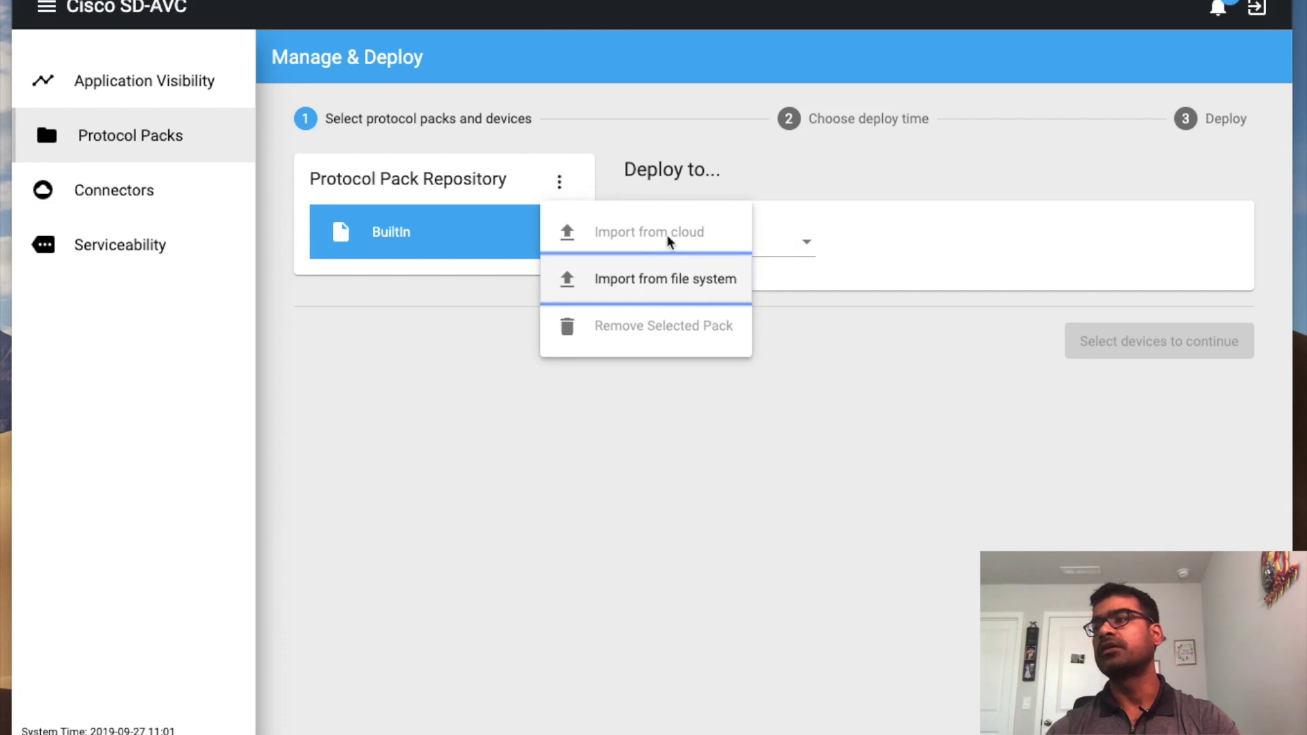
# Import pp-adv-isr4000-169.1-34-45.0.0.pack from Downloads into the Protocol Pack Repository
pyautogui.click(669, 280)
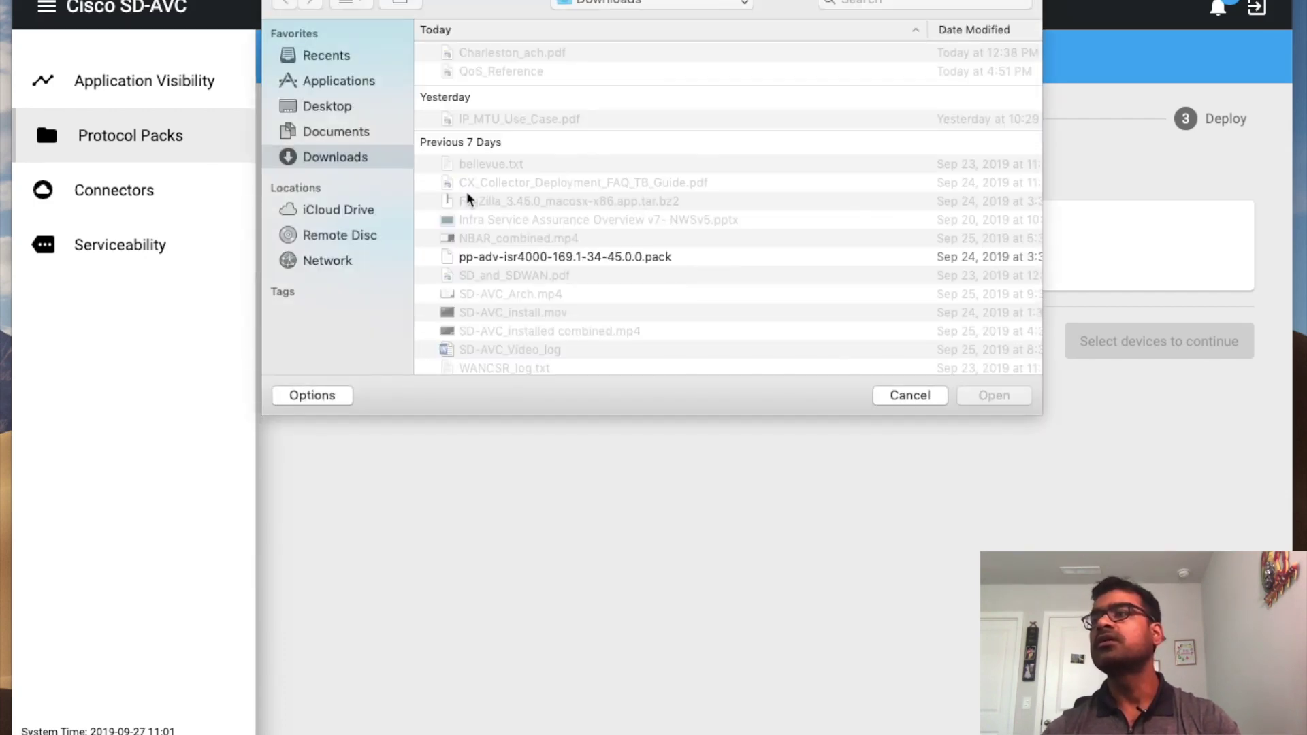
pyautogui.click(674, 257)
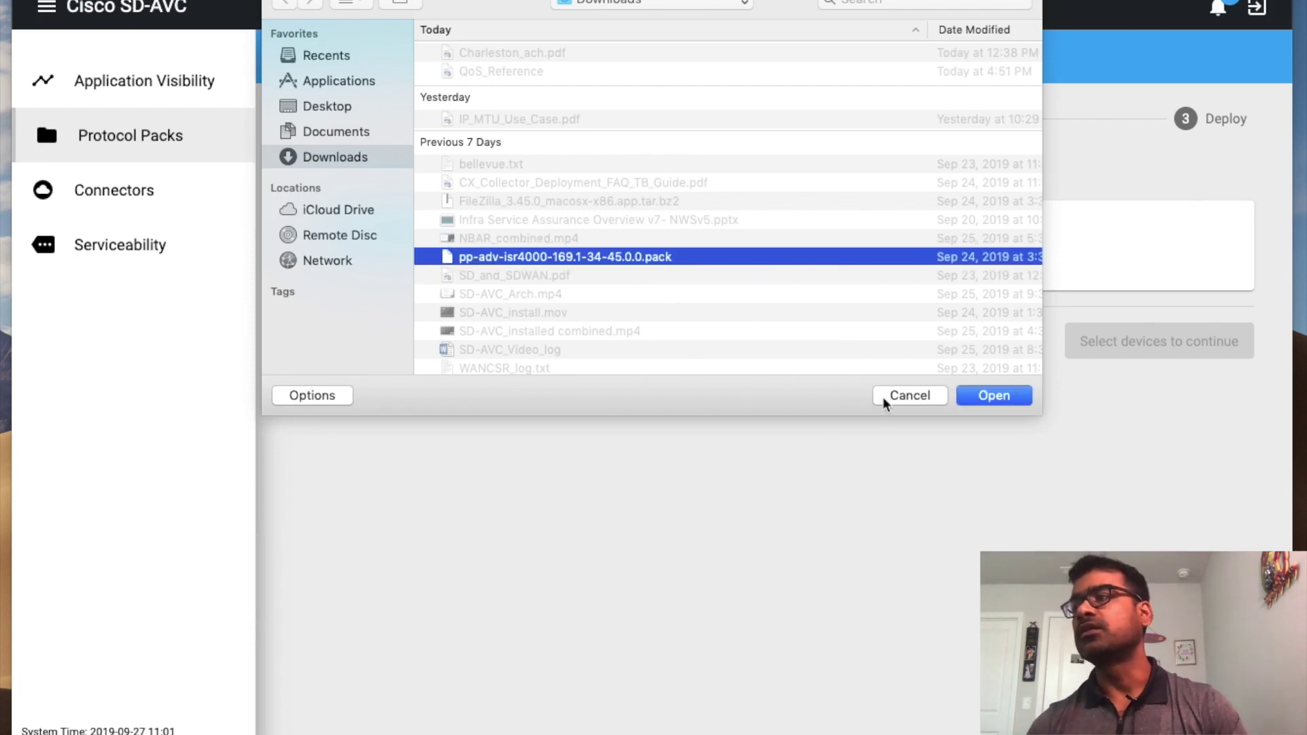
pyautogui.click(994, 396)
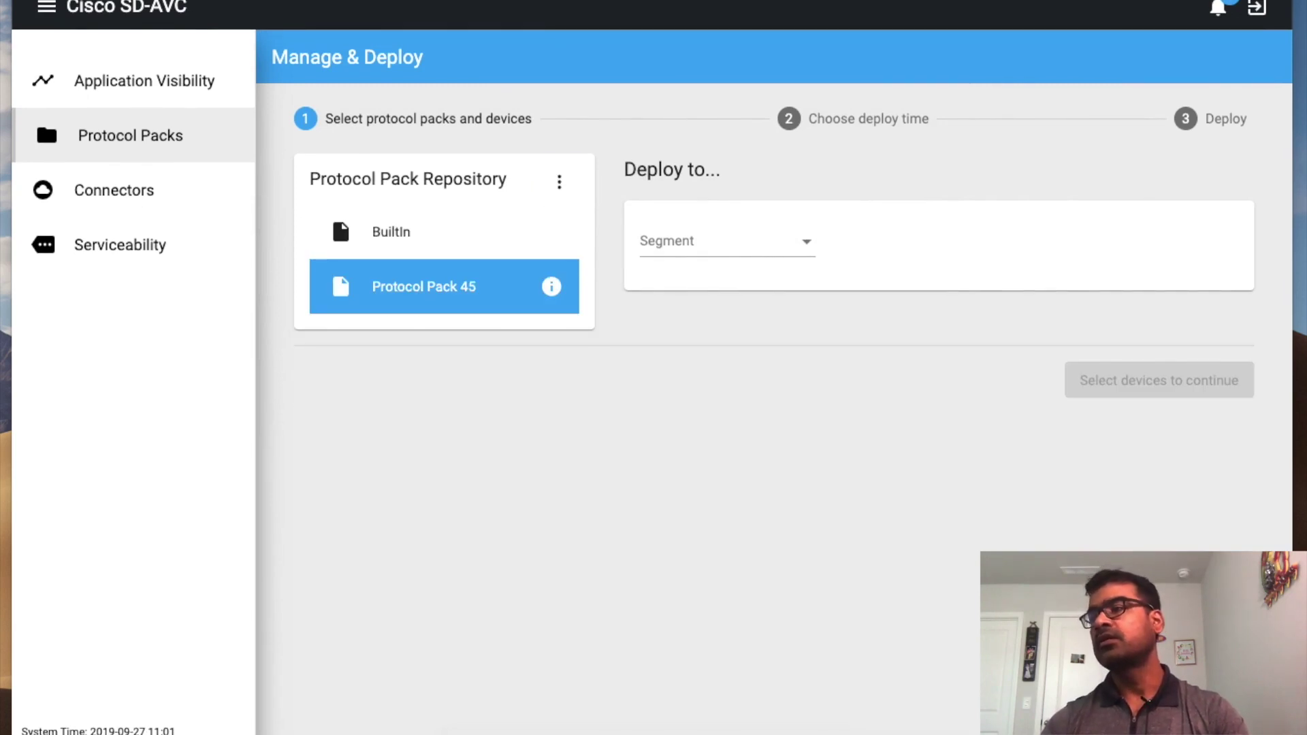
# Set the deployment segment to RTP_SDA and search its devices for C4331
pyautogui.click(796, 249)
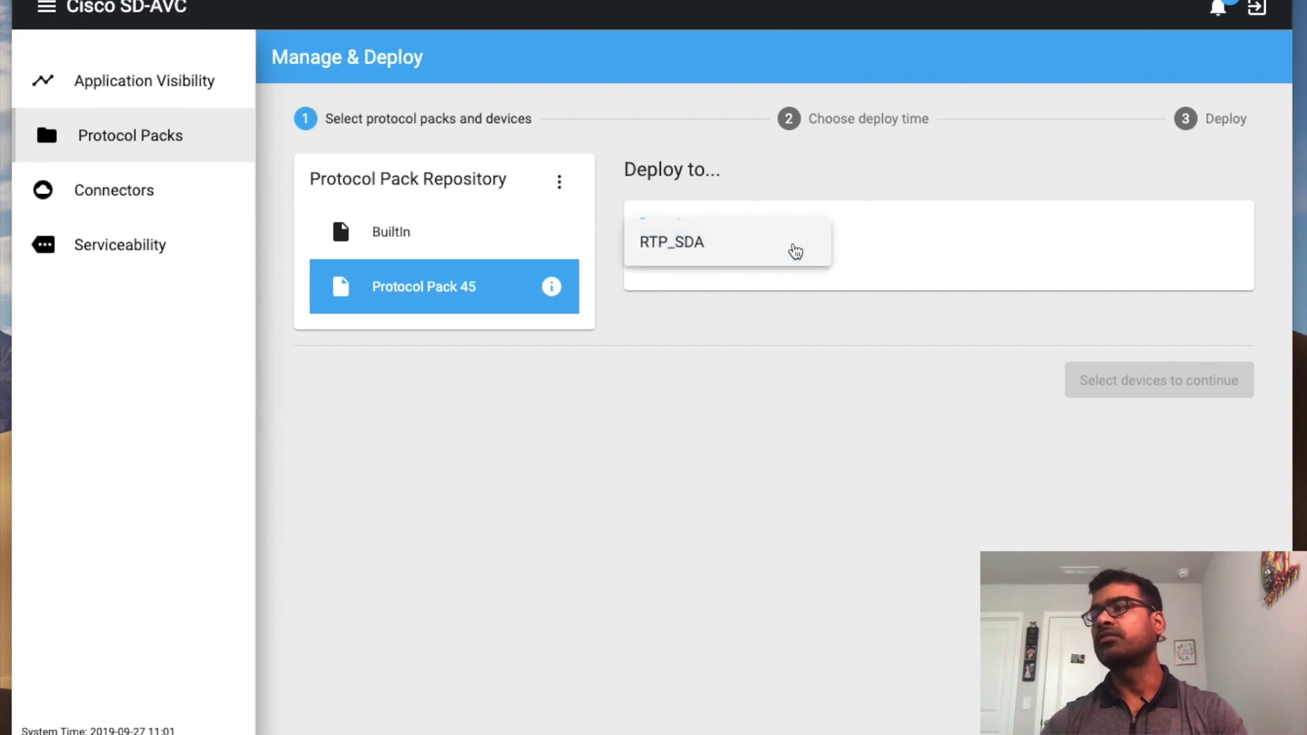
pyautogui.click(723, 254)
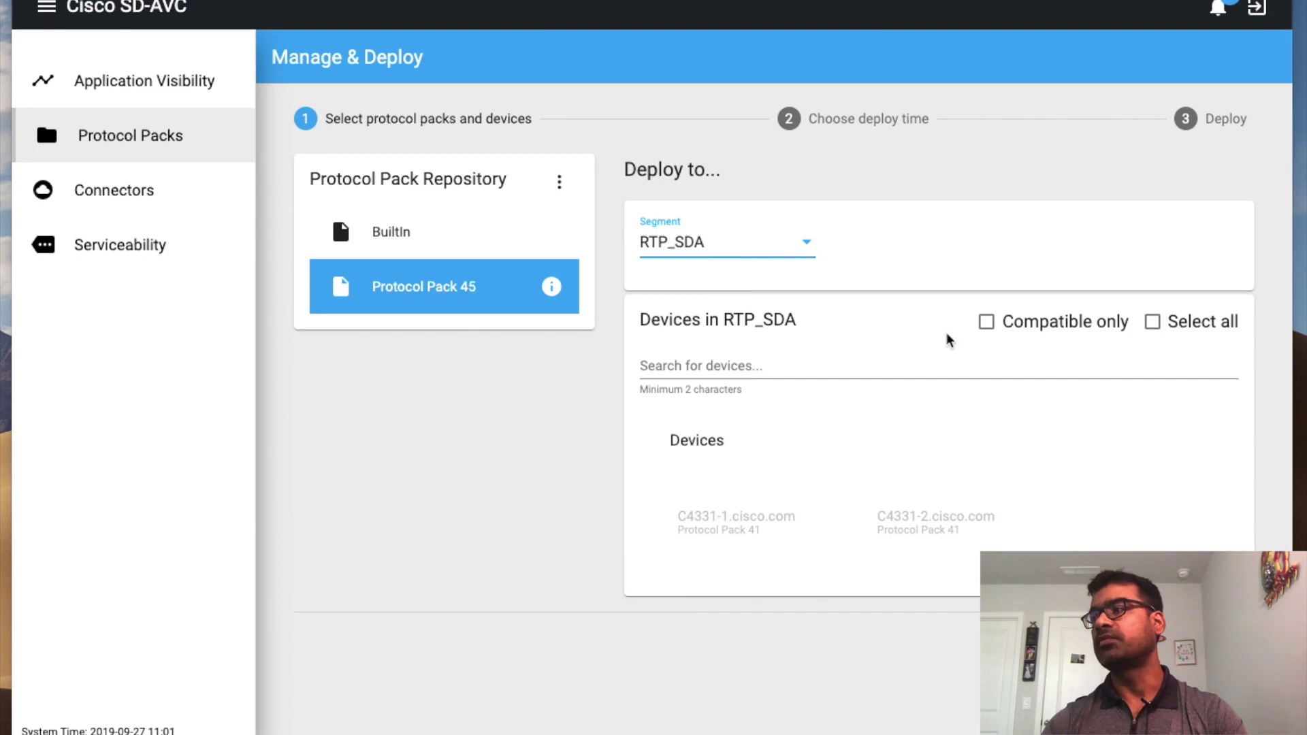
pyautogui.click(831, 365)
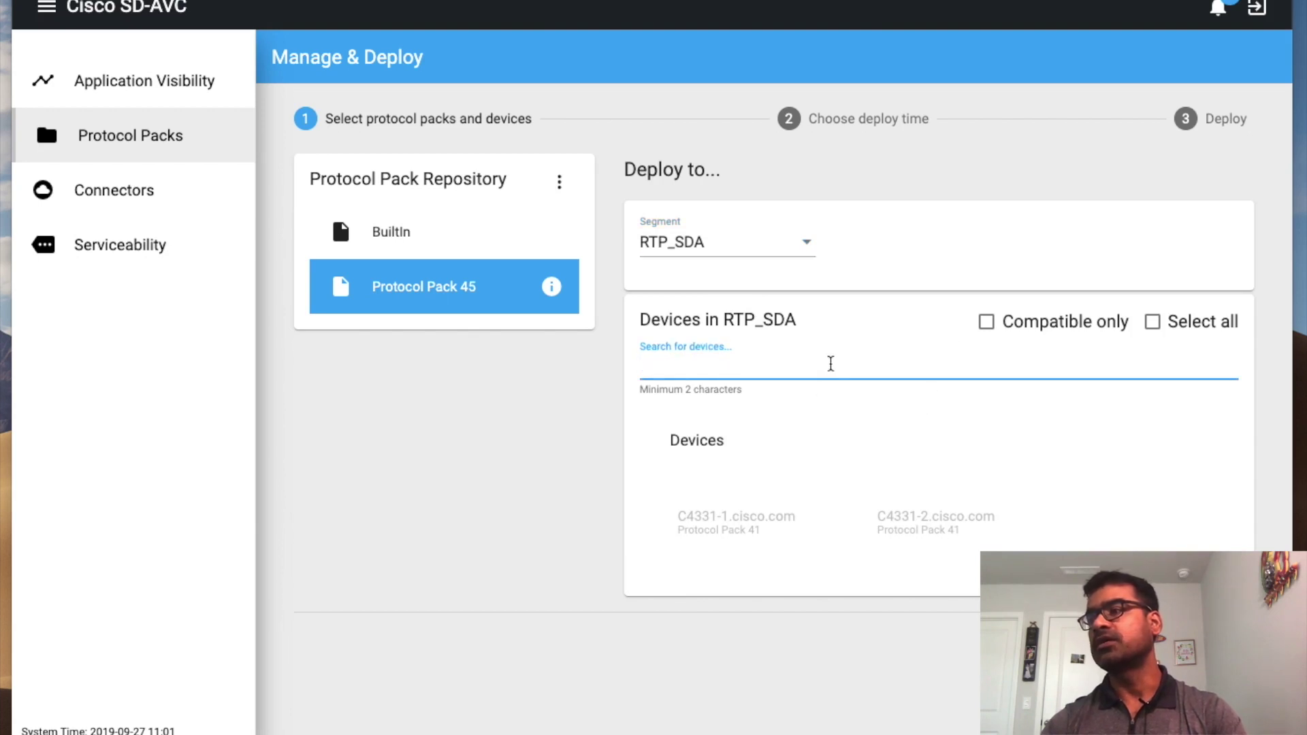
pyautogui.write('C')
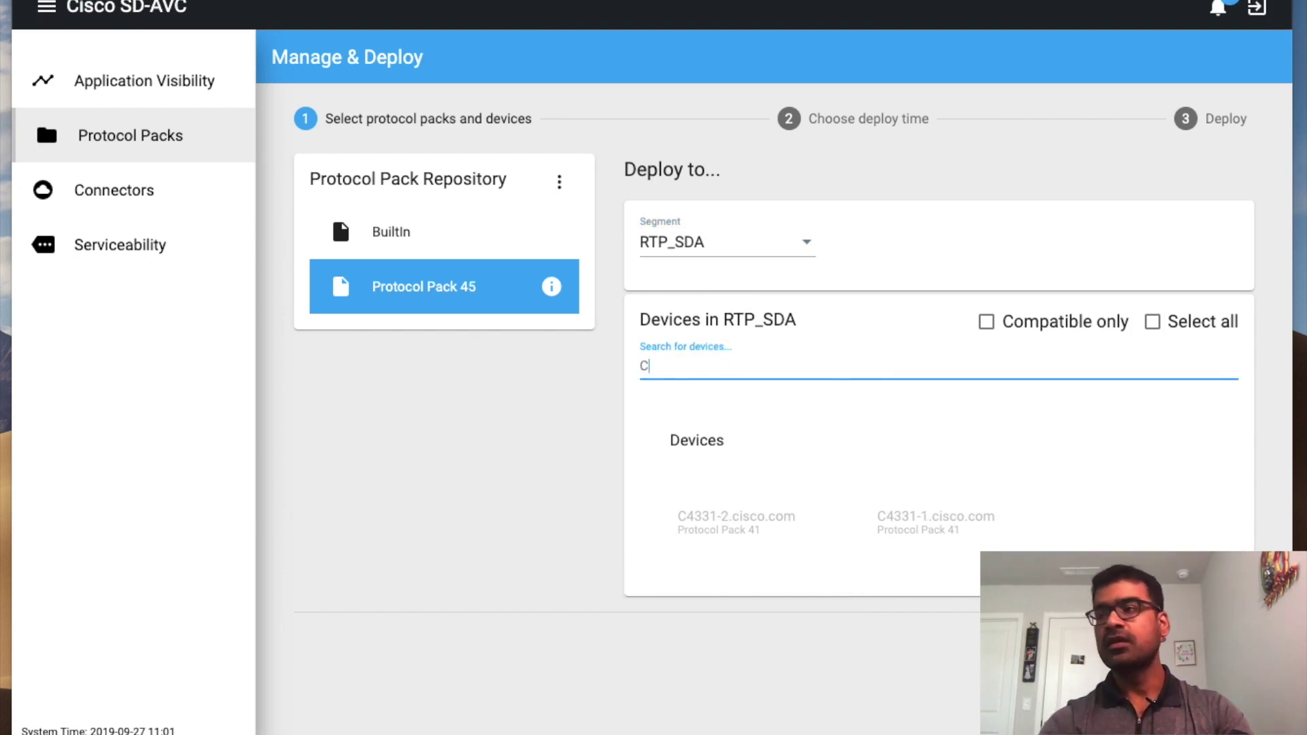
pyautogui.write('43')
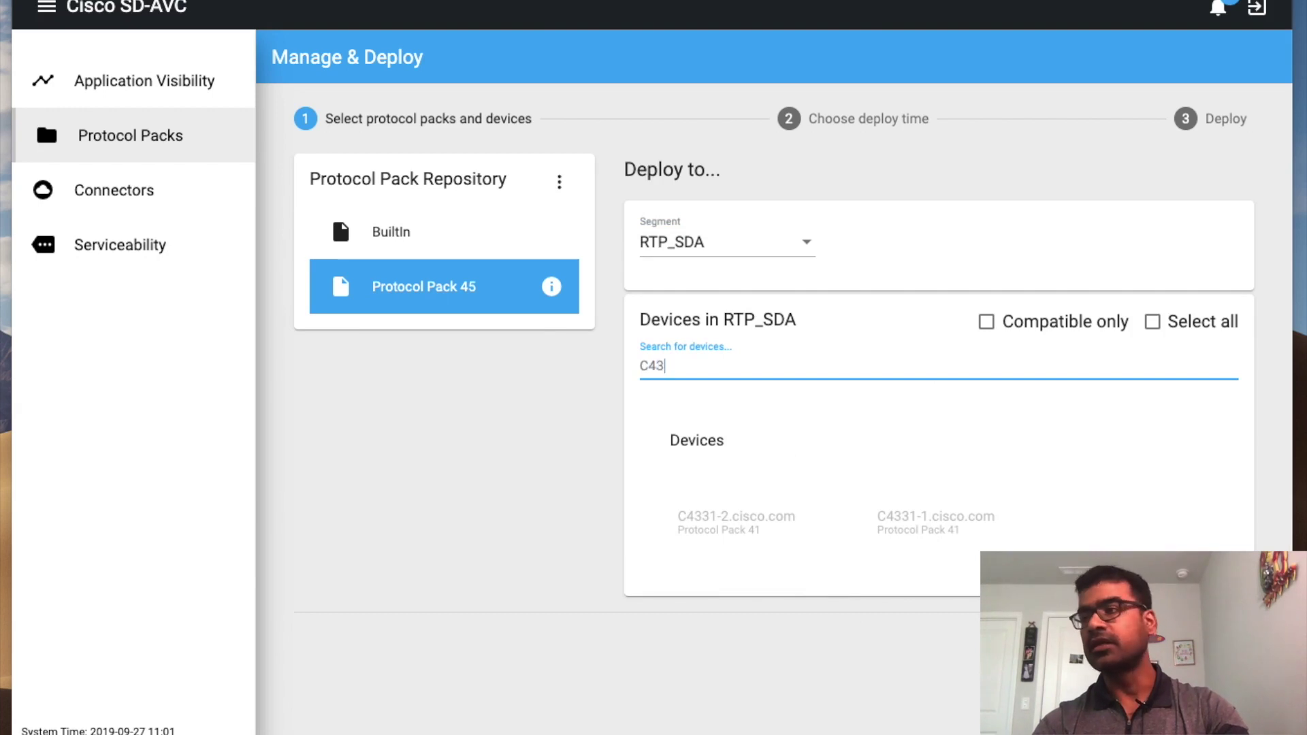
pyautogui.write('31')
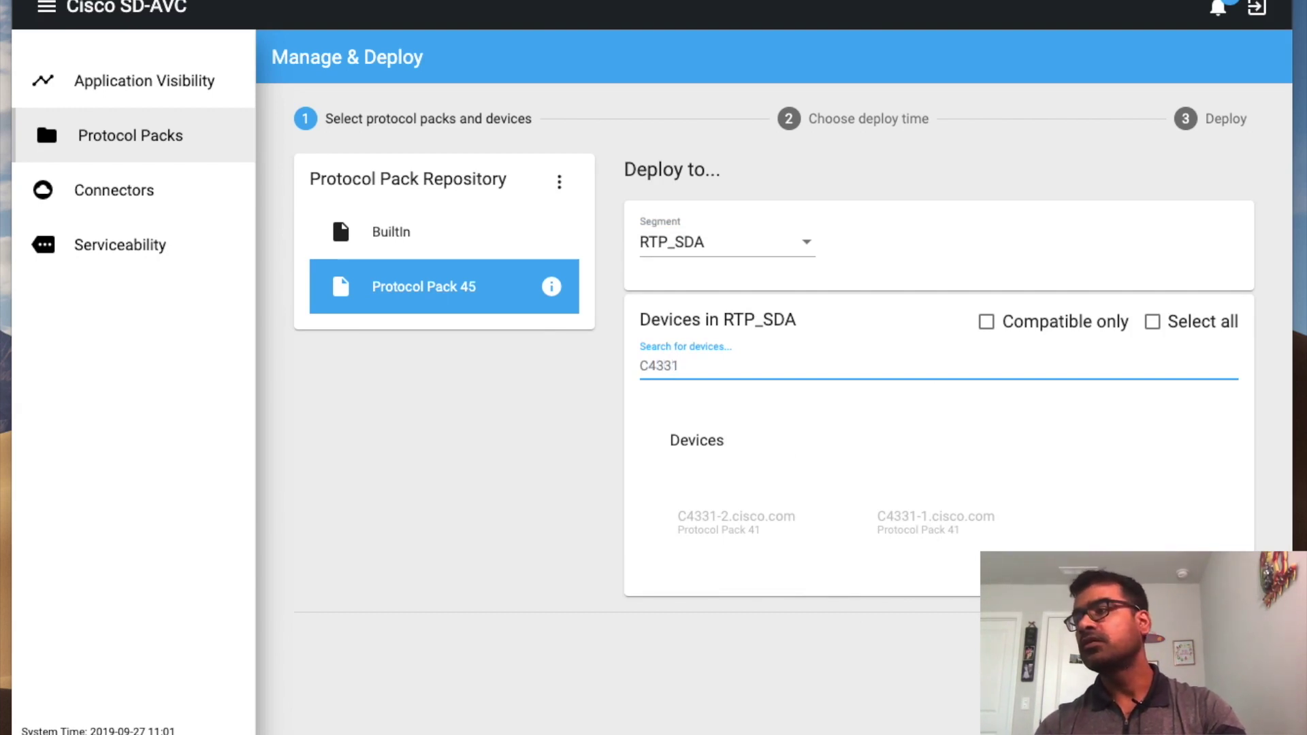
pyautogui.moveTo(730, 519)
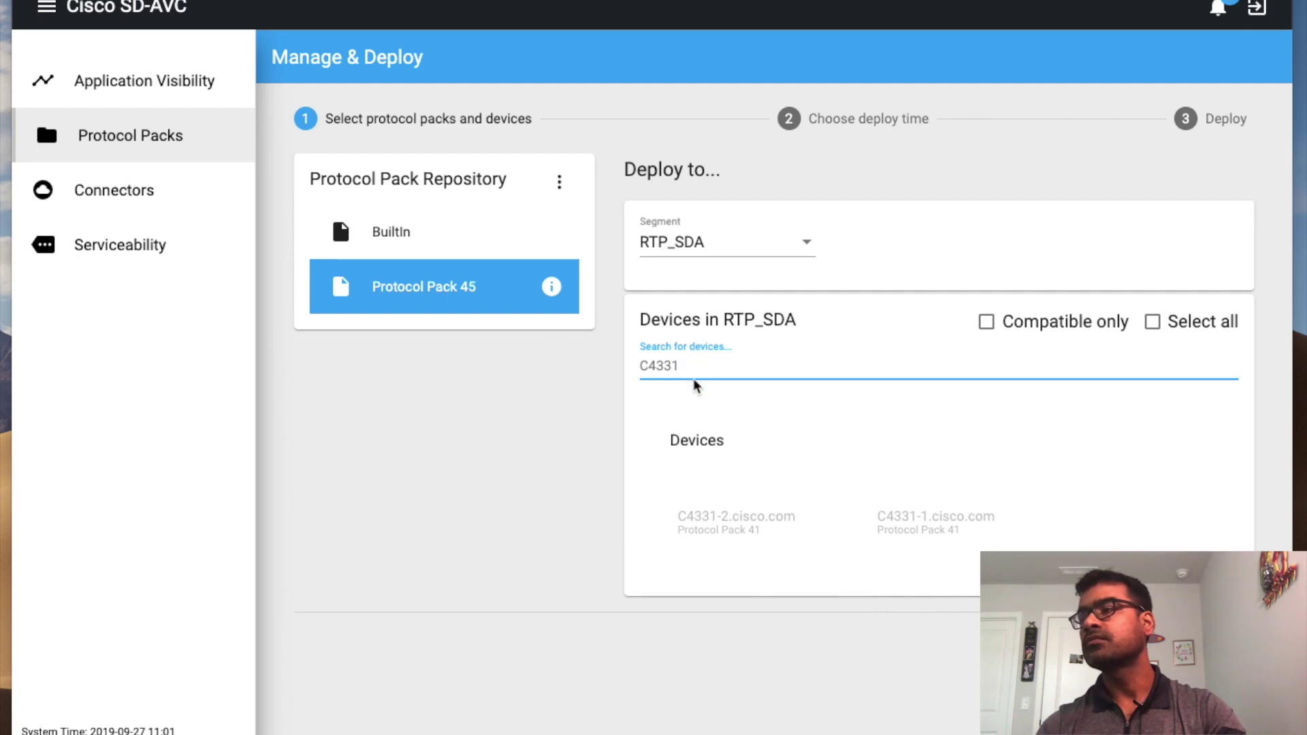
# Clear the C4331 device search, retype C4331, and clear it again
pyautogui.click(700, 520)
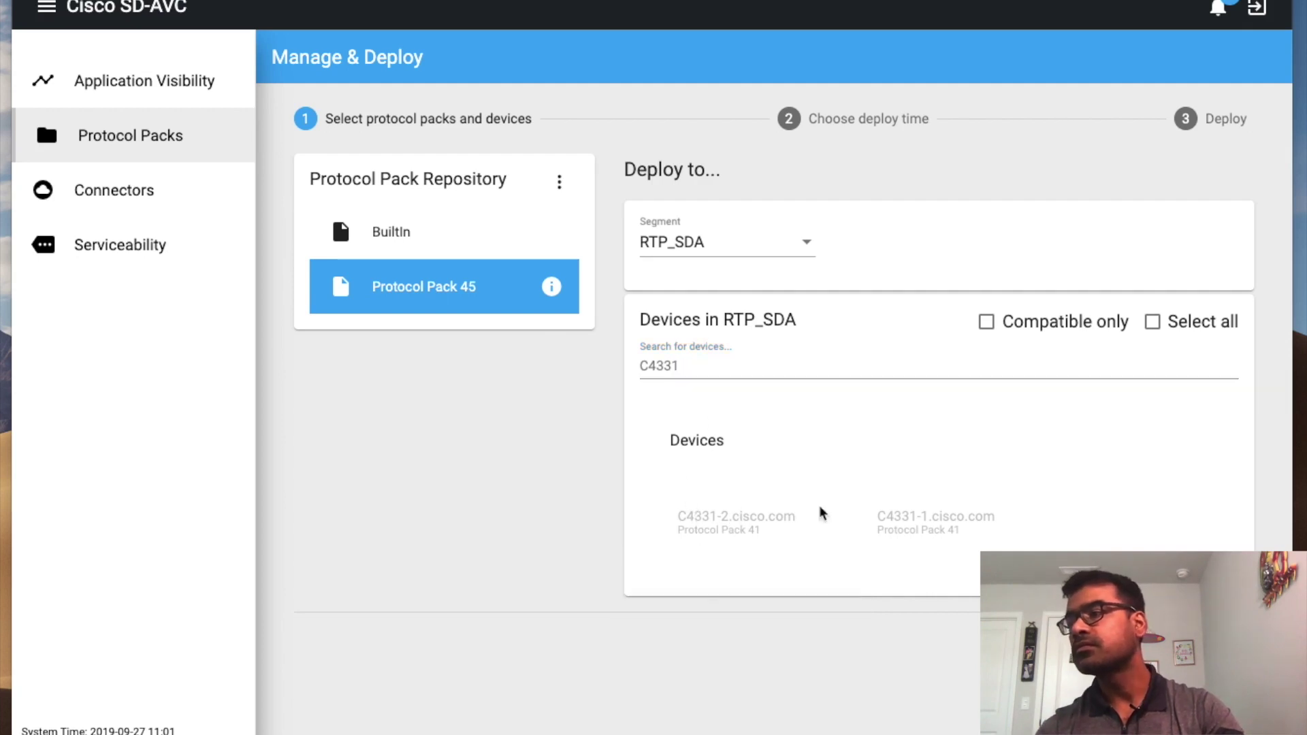
pyautogui.click(711, 368)
pyautogui.press('BackSpace')
pyautogui.press('BackSpace')
pyautogui.press('BackSpace')
pyautogui.press('BackSpace')
pyautogui.press('BackSpace')
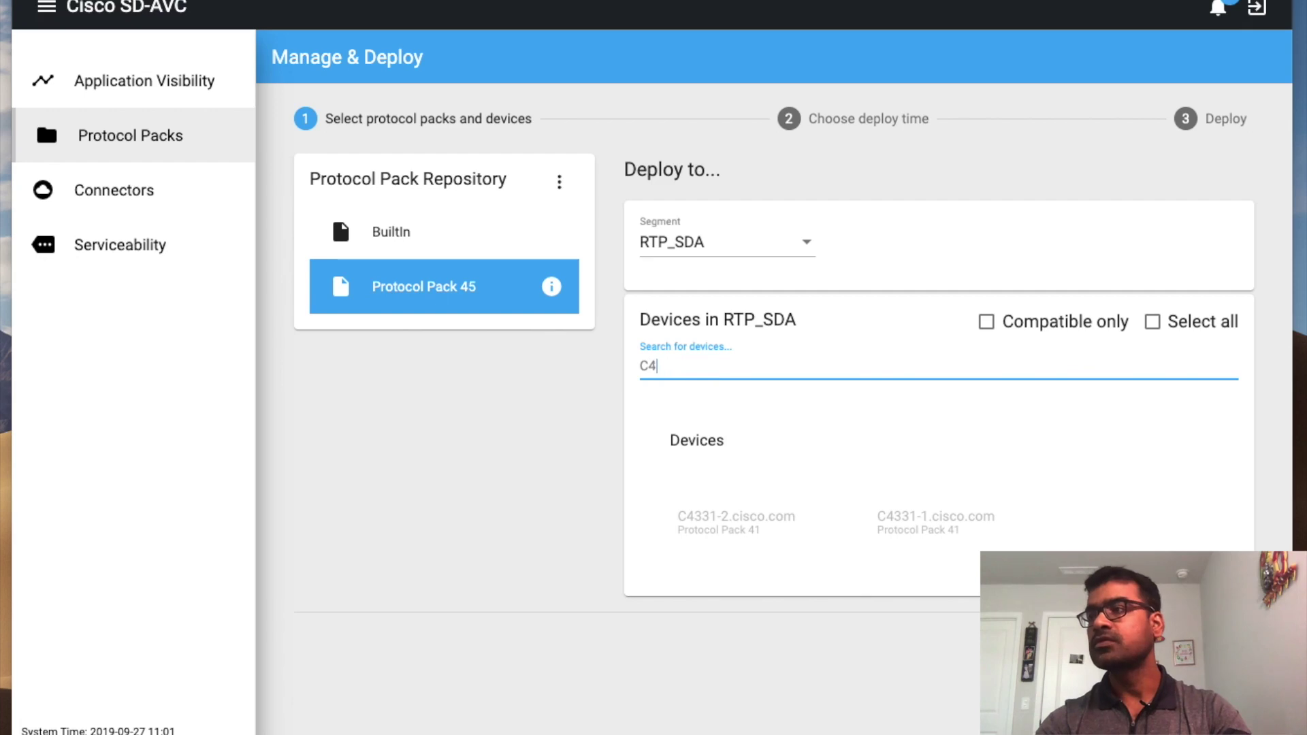
pyautogui.click(700, 348)
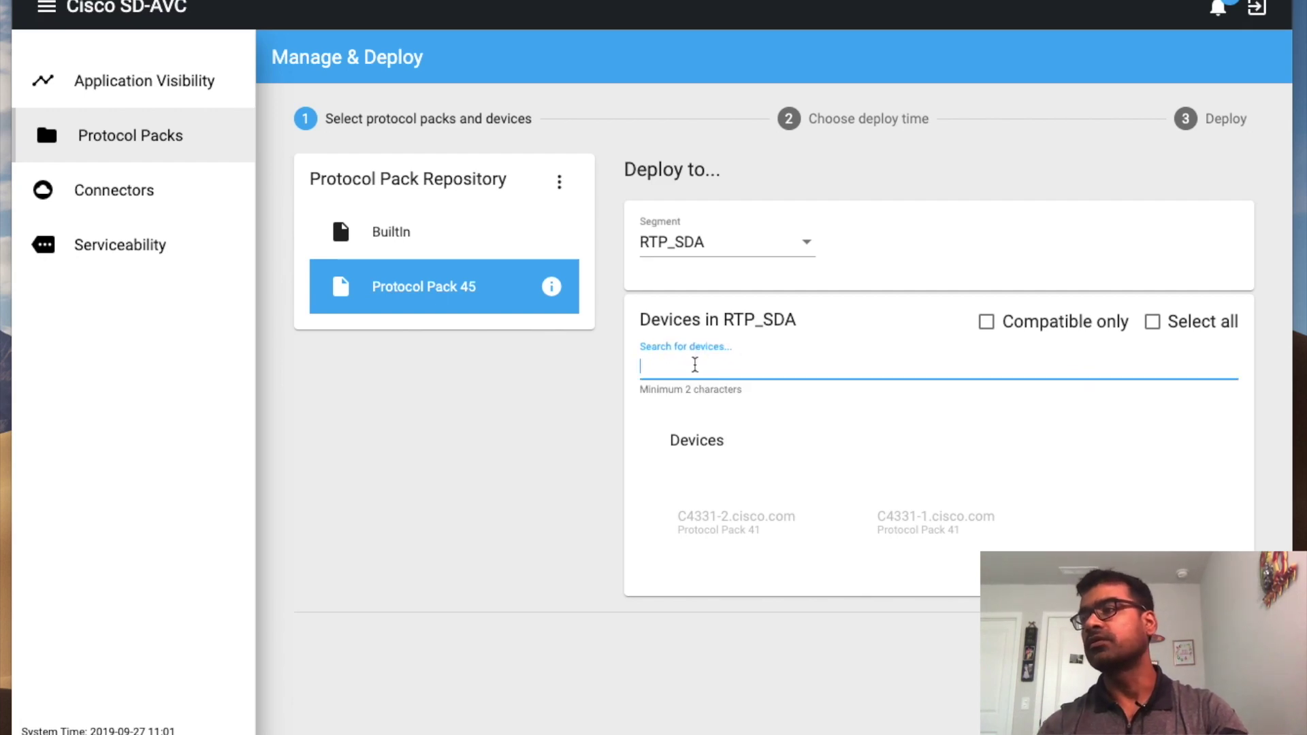
pyautogui.write('C4331')
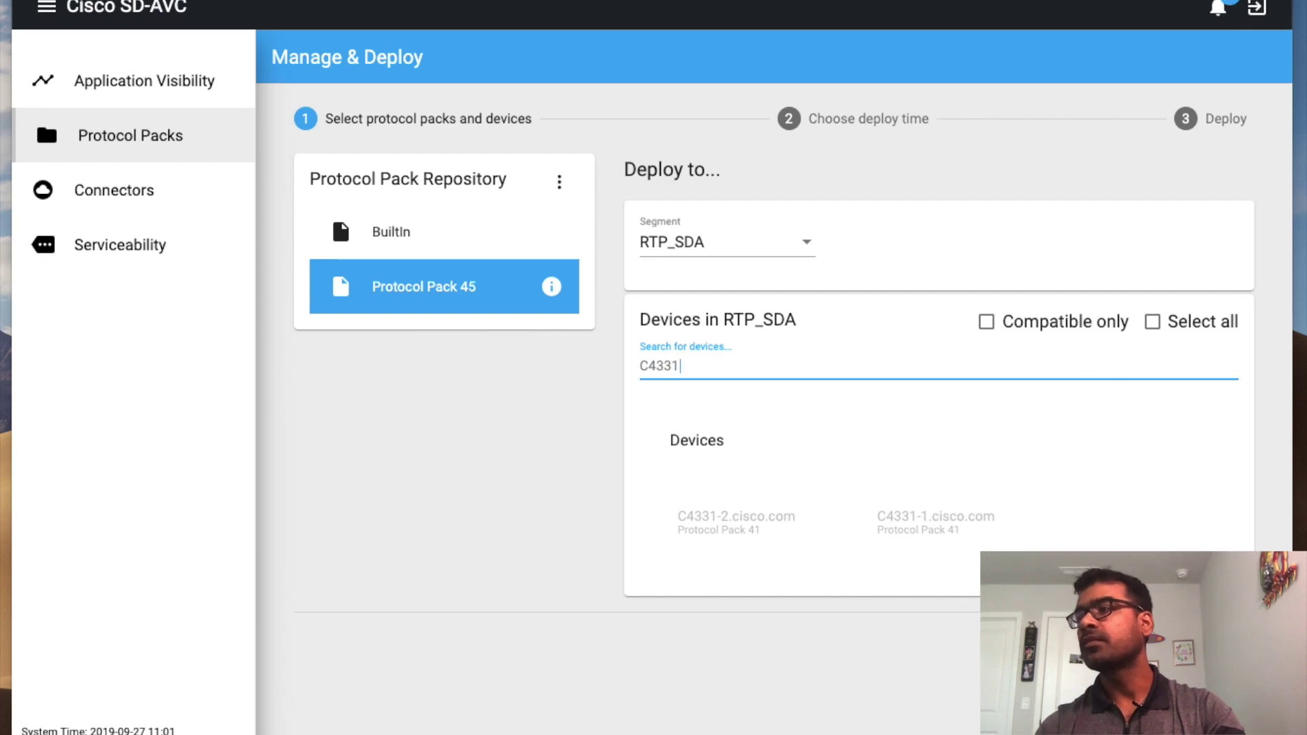
pyautogui.press('BackSpace')
pyautogui.press('BackSpace')
pyautogui.press('BackSpace')
pyautogui.press('BackSpace')
pyautogui.press('BackSpace')
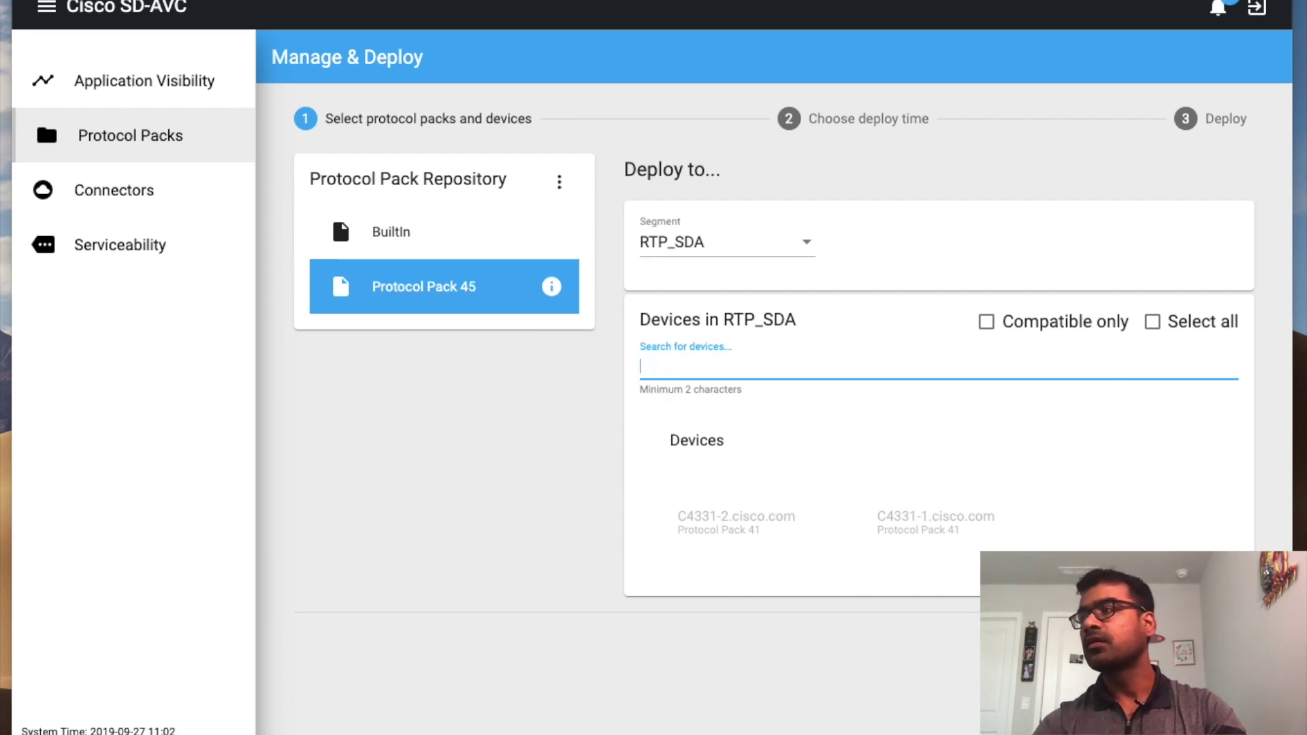
# Select all RTP_SDA devices, with the Compatible only filter turned back off
pyautogui.click(1152, 322)
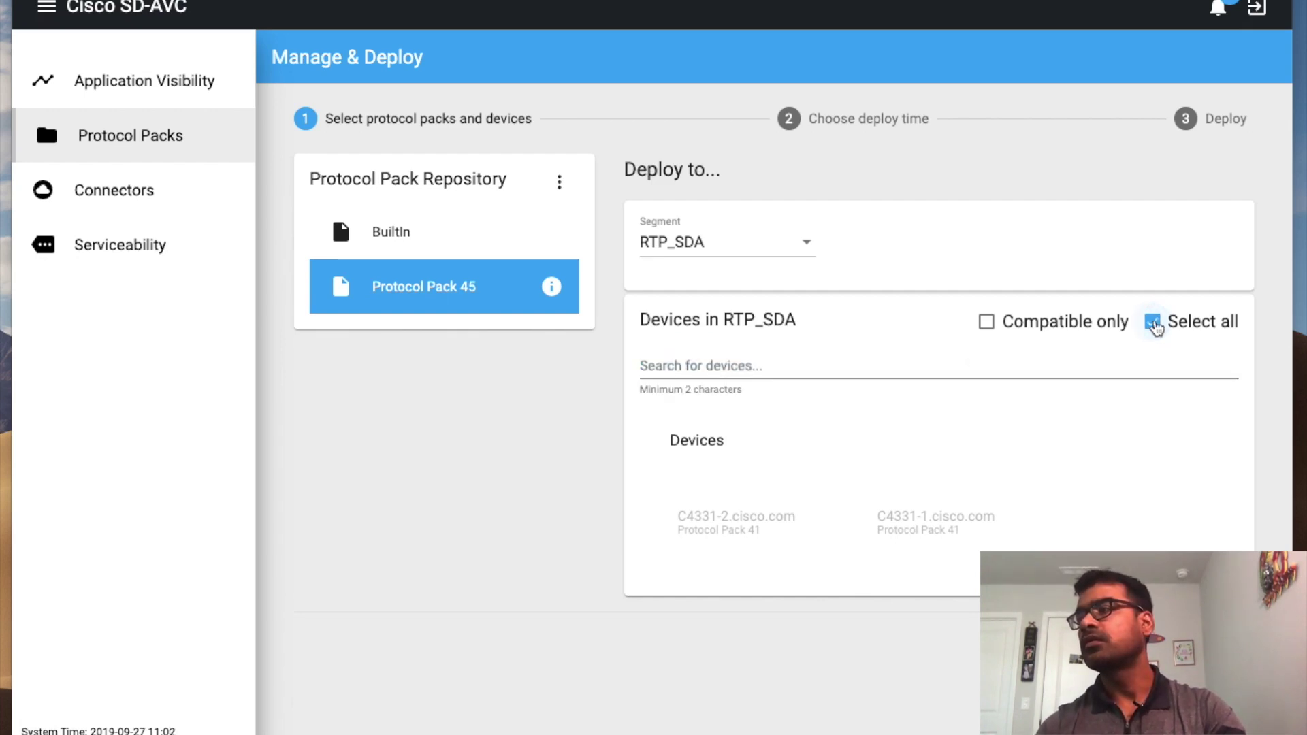
pyautogui.click(987, 324)
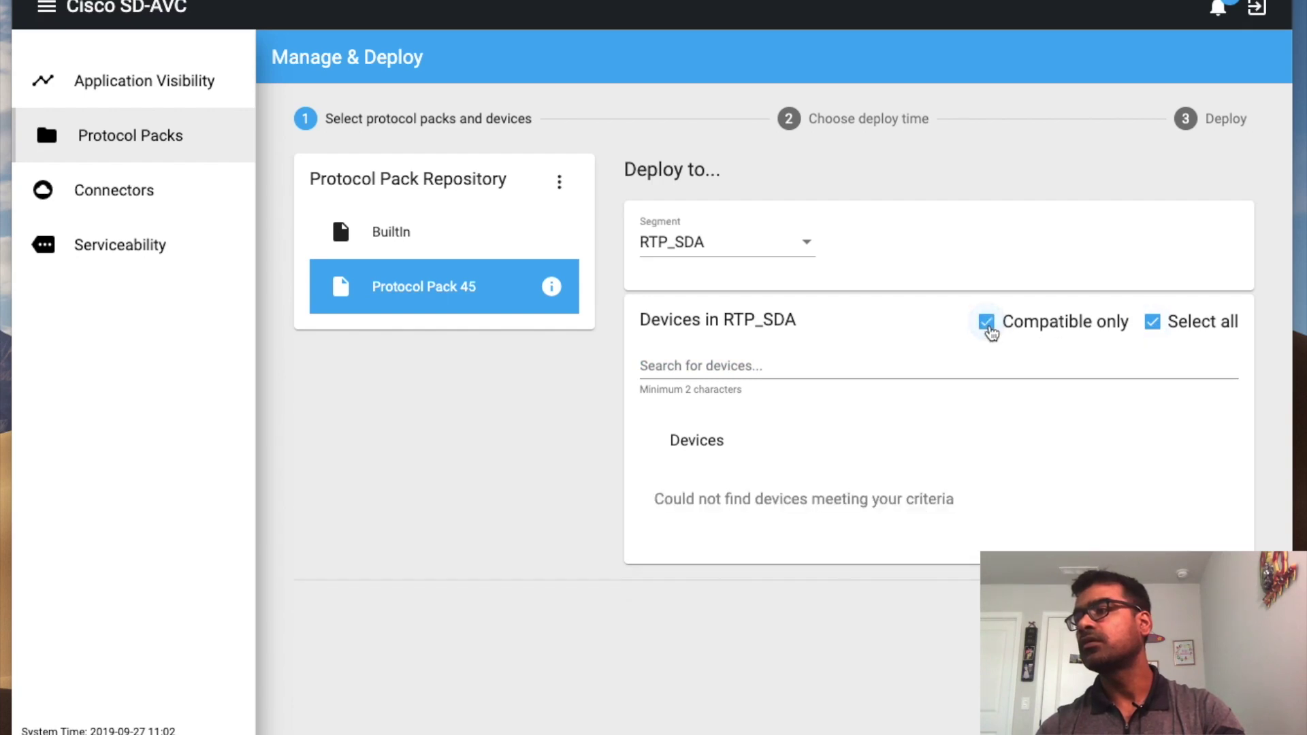
pyautogui.click(987, 322)
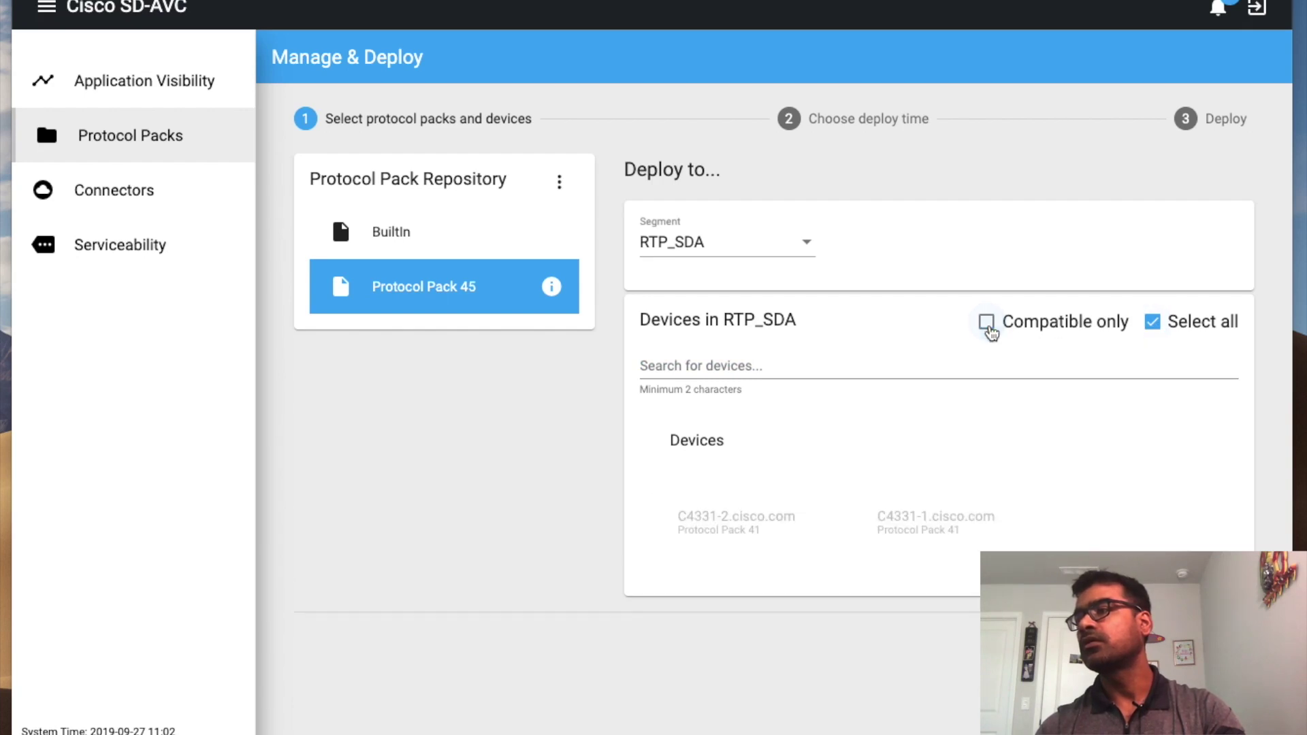
pyautogui.click(1154, 325)
pyautogui.click(1153, 325)
# Search the device list for C4331, then delete the search text
pyautogui.click(742, 368)
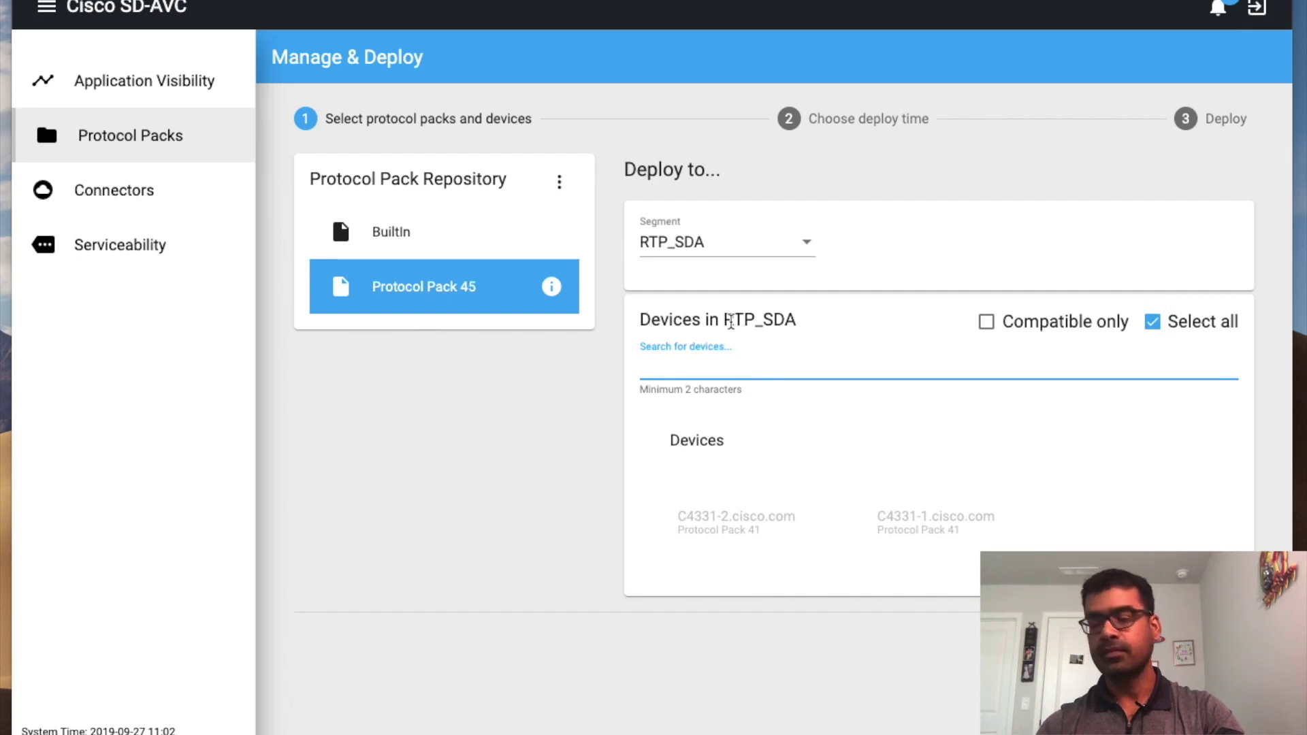
pyautogui.write('C4331')
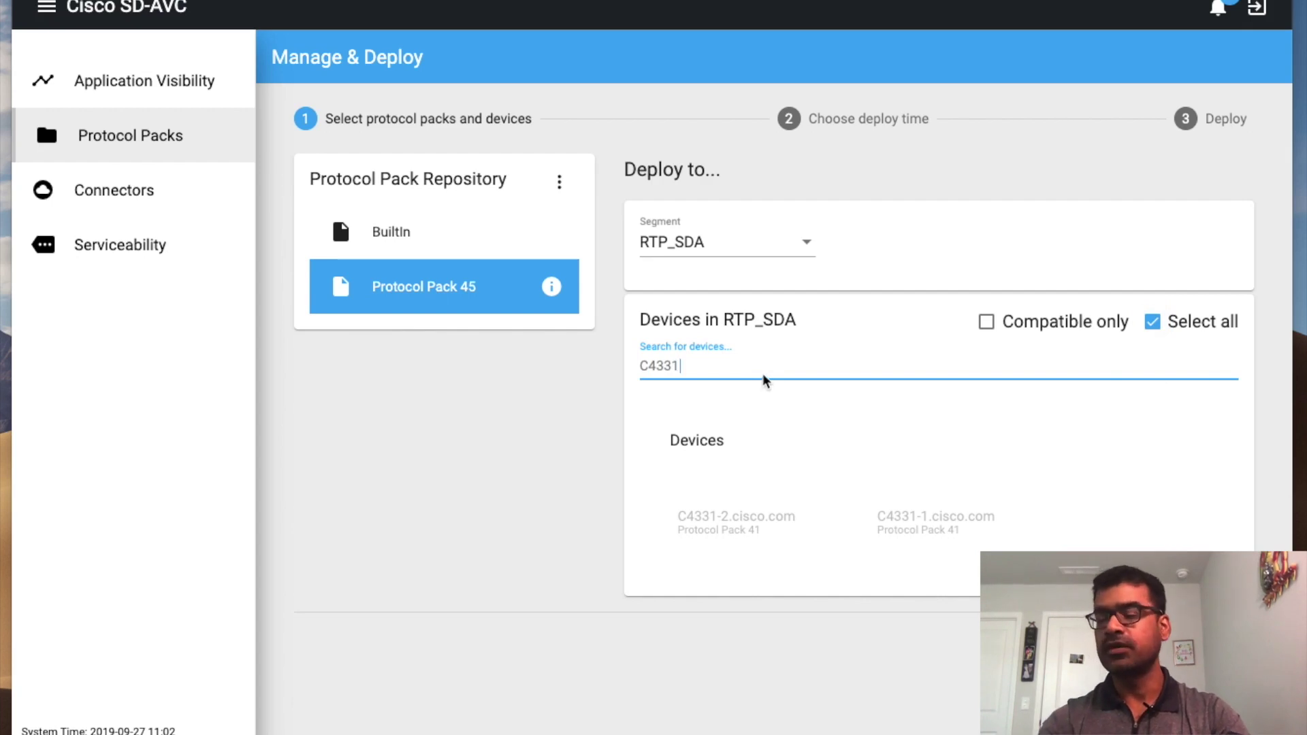
pyautogui.press('BackSpace')
pyautogui.press('BackSpace')
pyautogui.press('BackSpace')
pyautogui.press('BackSpace')
pyautogui.press('BackSpace')
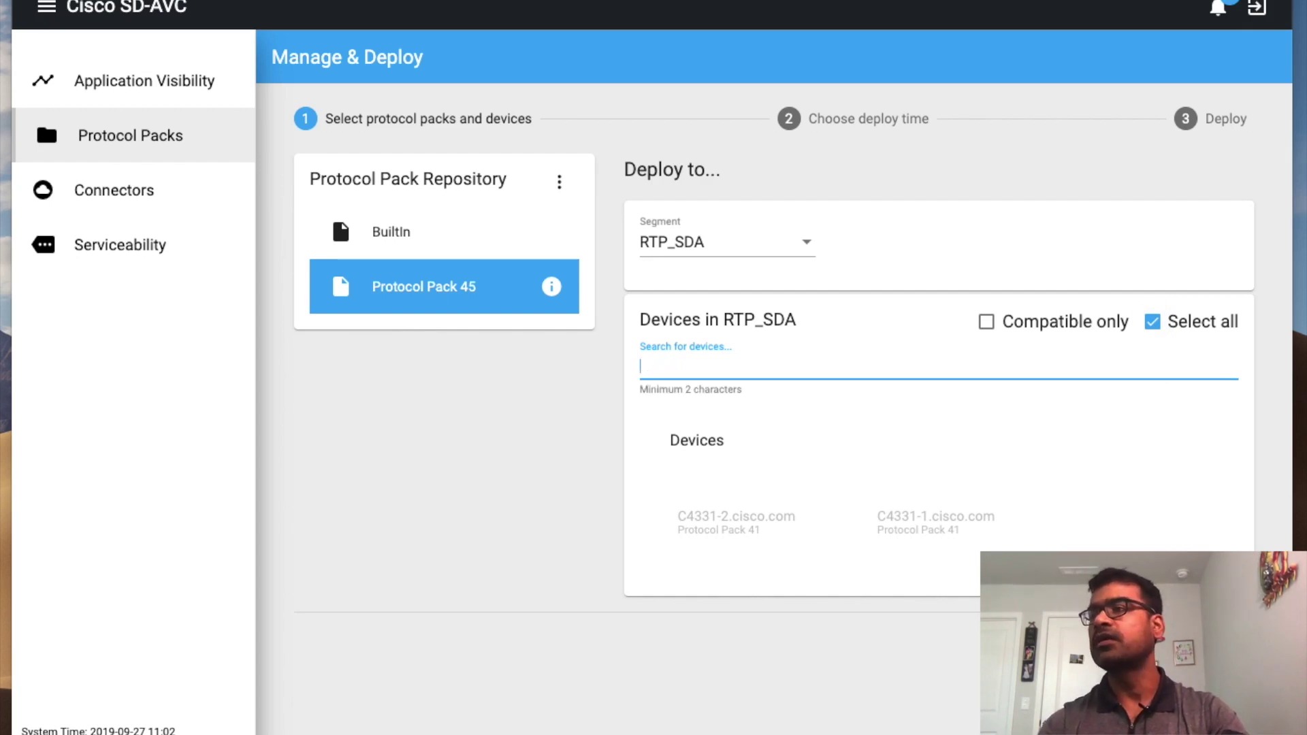
pyautogui.click(512, 299)
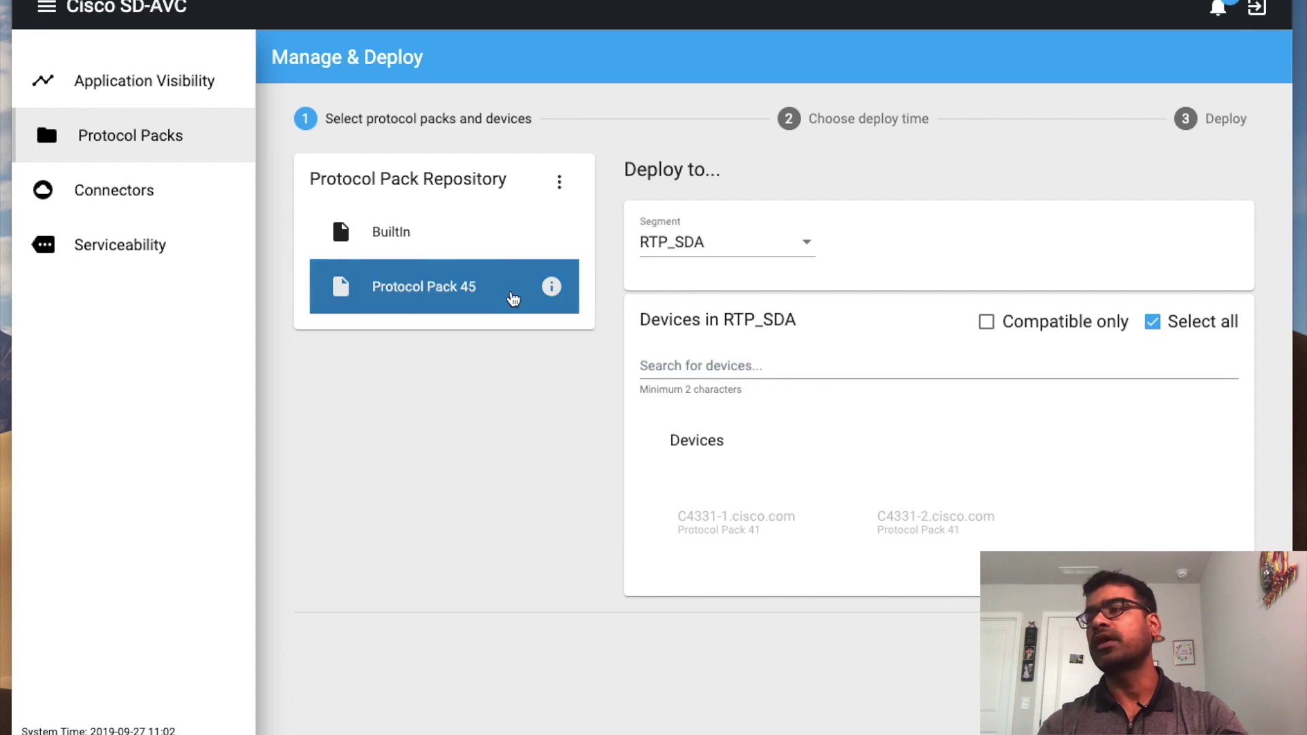
pyautogui.click(552, 287)
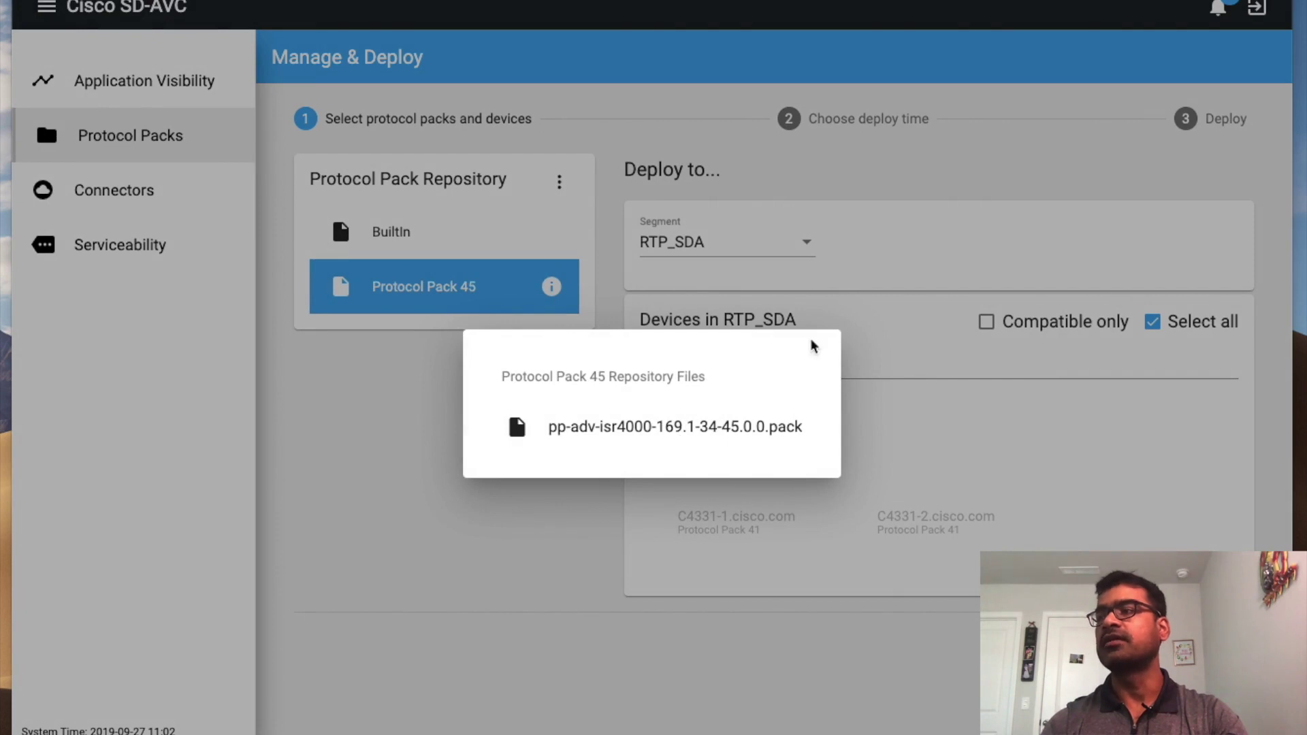
pyautogui.click(647, 306)
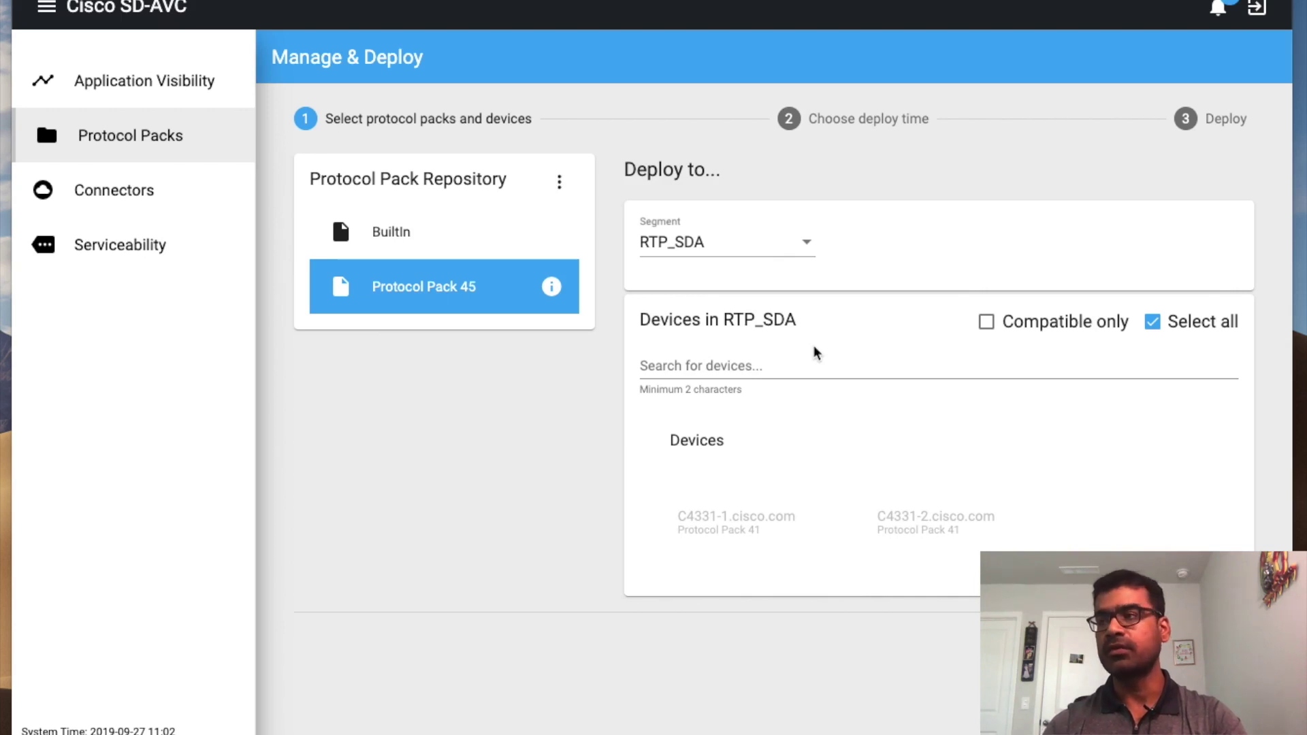
pyautogui.click(719, 368)
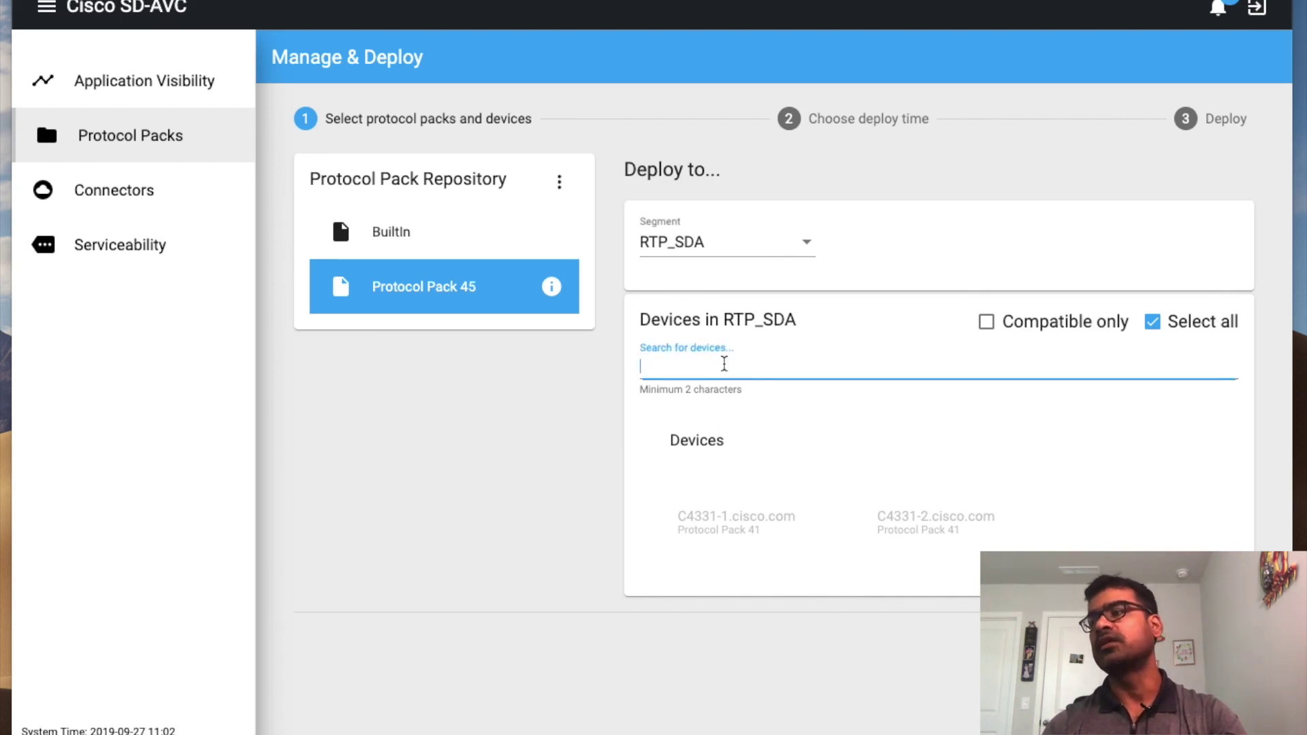